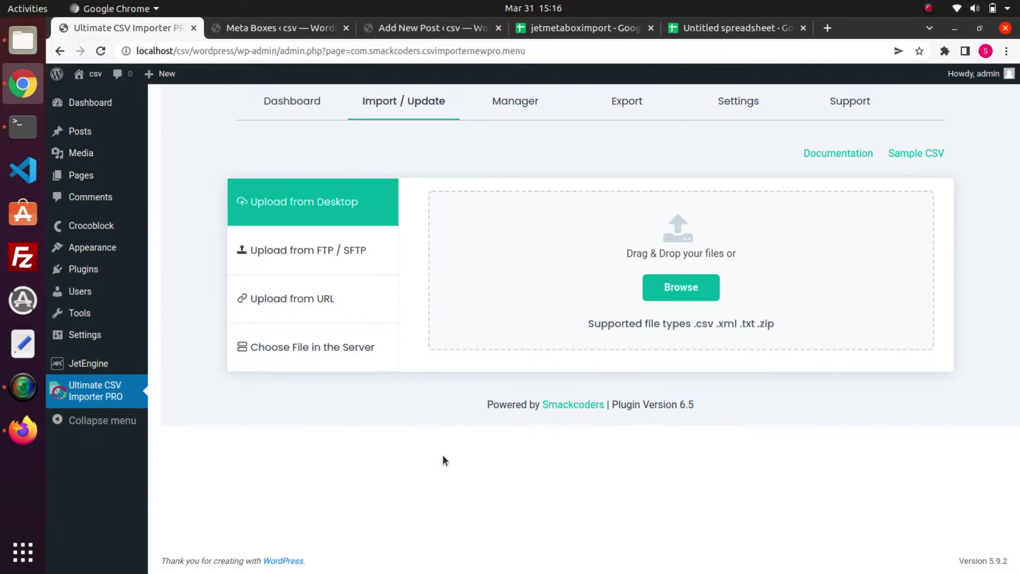
# - Switch to the JetEngine Meta Boxes page to review the Posts meta box fields
pyautogui.click(286, 28)
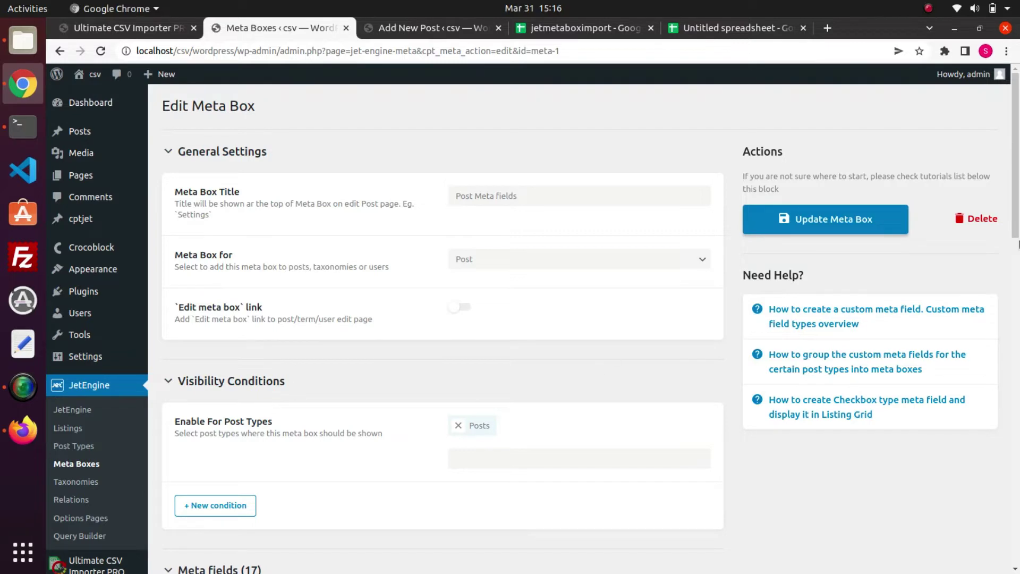
pyautogui.moveTo(1017, 120); pyautogui.dragTo(1019, 260)
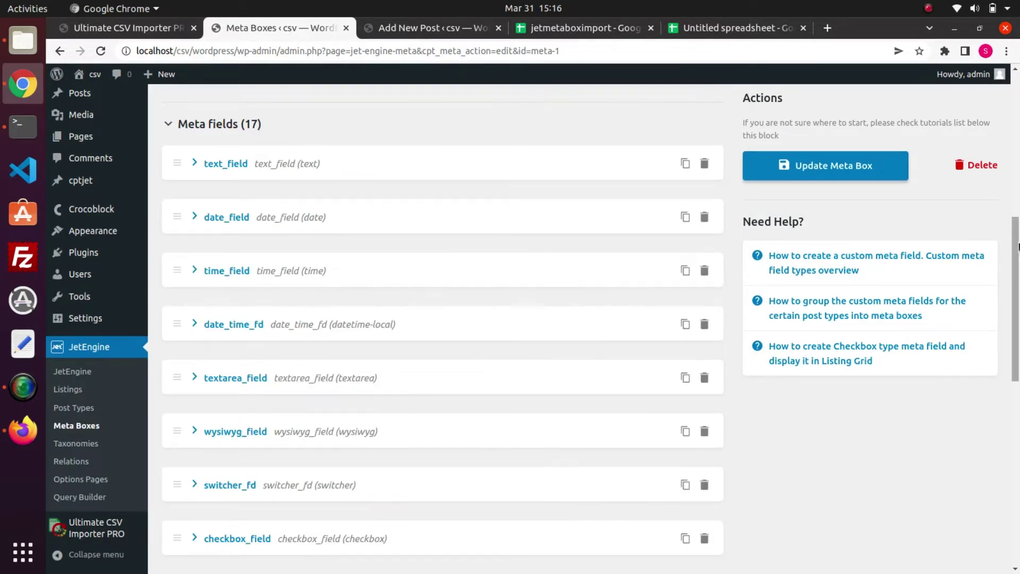
pyautogui.moveTo(1018, 222); pyautogui.dragTo(981, 119)
pyautogui.scroll(2, 981, 120)
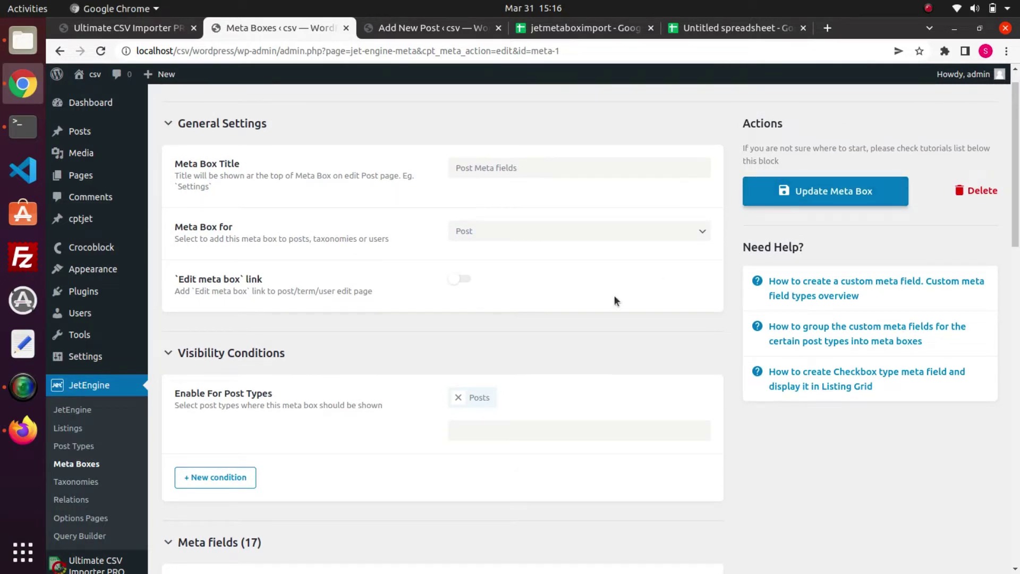
pyautogui.click(495, 431)
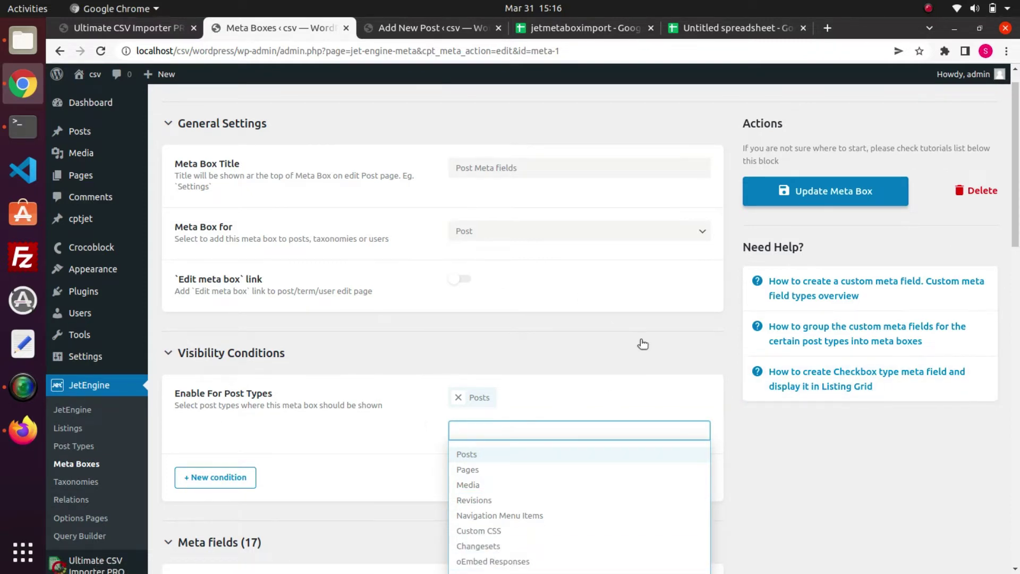
pyautogui.moveTo(1018, 221); pyautogui.dragTo(1019, 273)
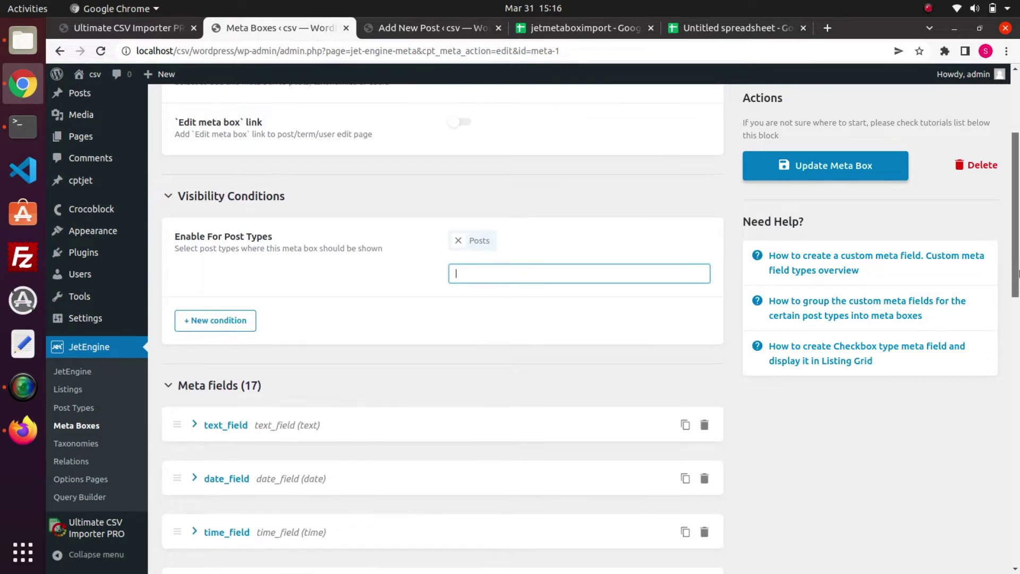
pyautogui.scroll(-3, 662, 264)
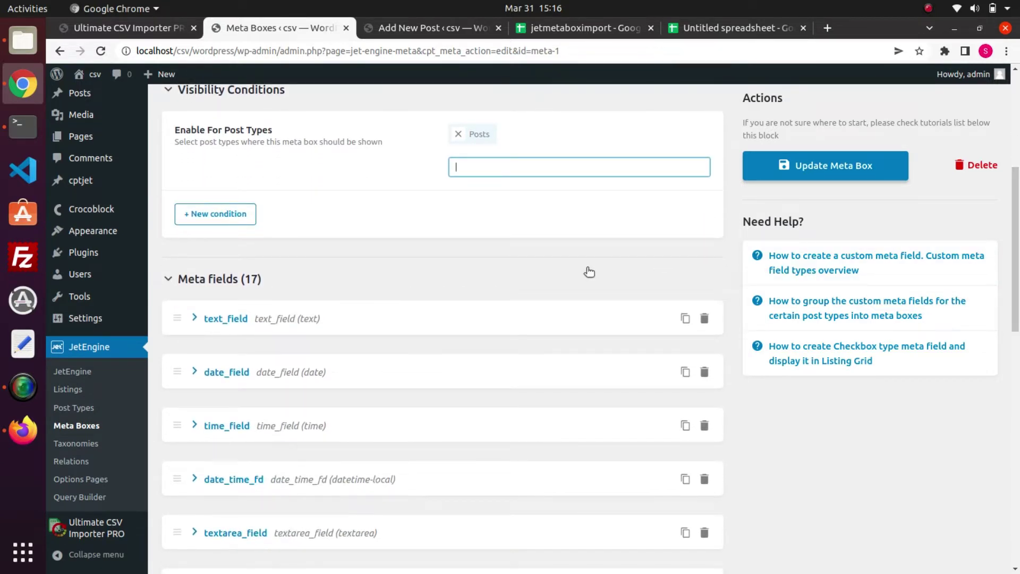
pyautogui.moveTo(1017, 234); pyautogui.dragTo(1017, 151)
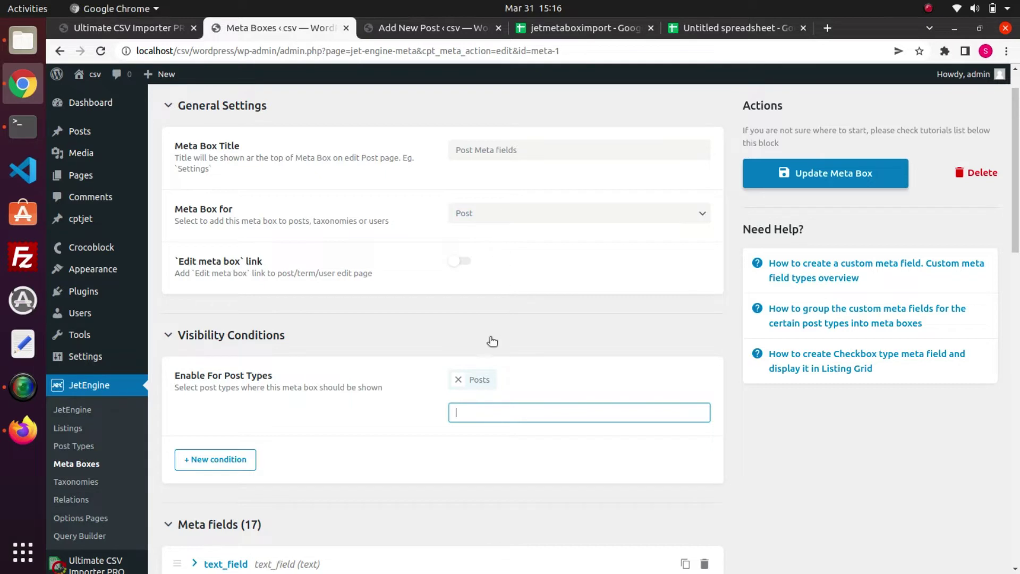
pyautogui.scroll(-5, 246, 248)
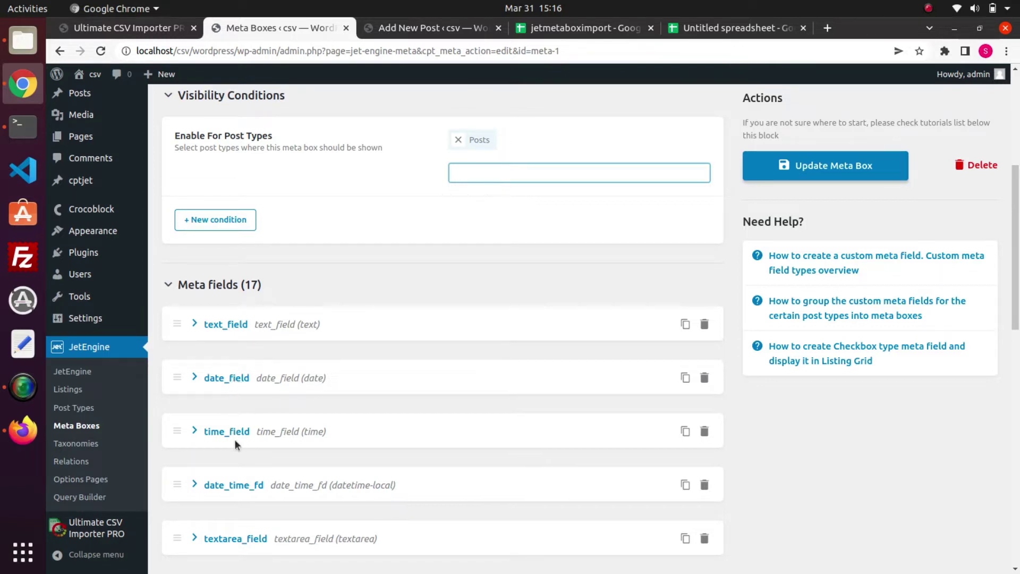
pyautogui.moveTo(1016, 318); pyautogui.dragTo(1018, 374)
pyautogui.scroll(-1, 421, 297)
pyautogui.scroll(-2, 422, 297)
pyautogui.scroll(-2, 422, 296)
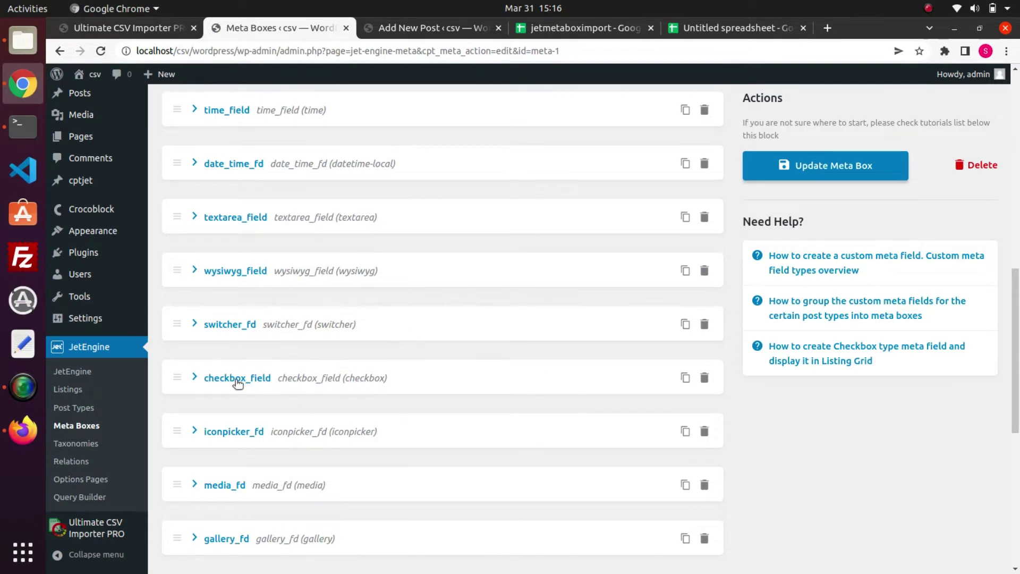
# - Expand checkbox_field (red, green, violet) and the repeater field with its two subfields
pyautogui.click(199, 379)
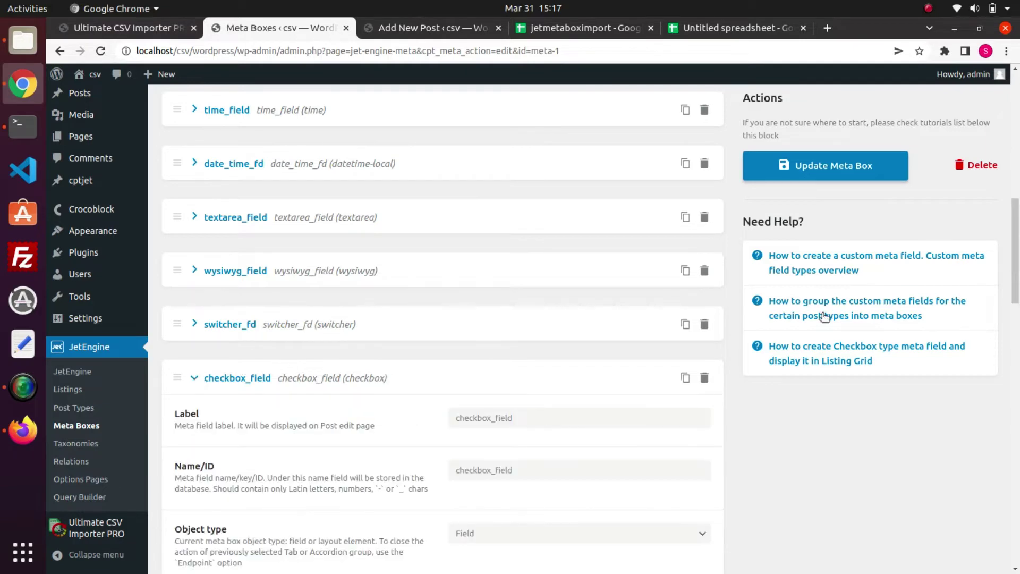
pyautogui.moveTo(1019, 286); pyautogui.dragTo(1018, 402)
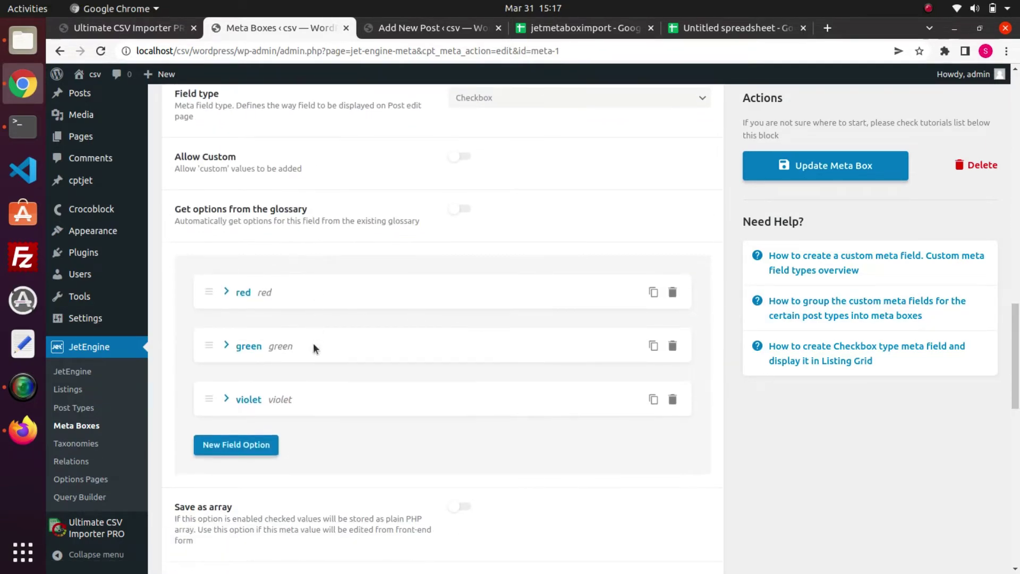
pyautogui.moveTo(1018, 364); pyautogui.dragTo(1017, 443)
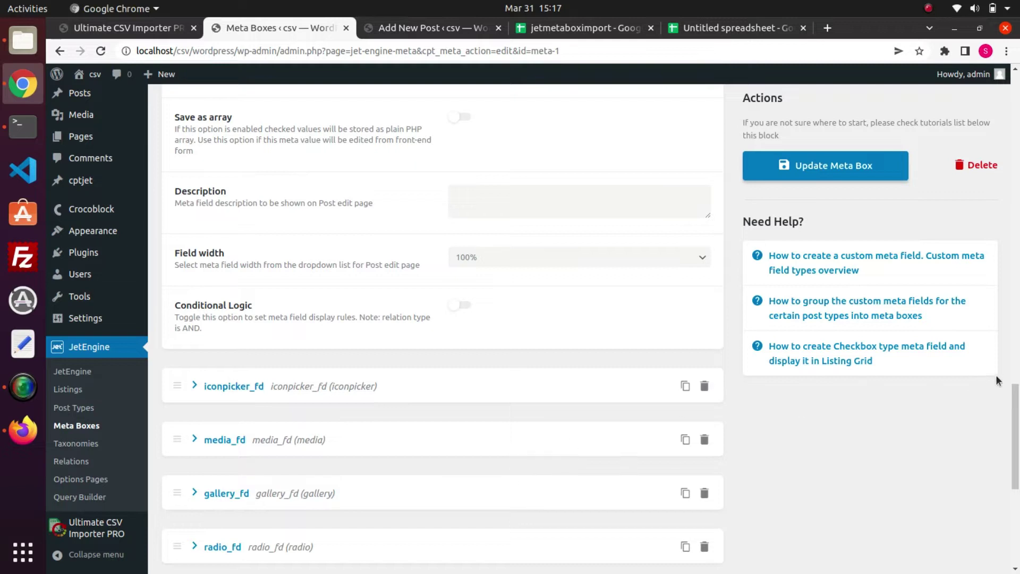
pyautogui.moveTo(1018, 420); pyautogui.dragTo(1017, 465)
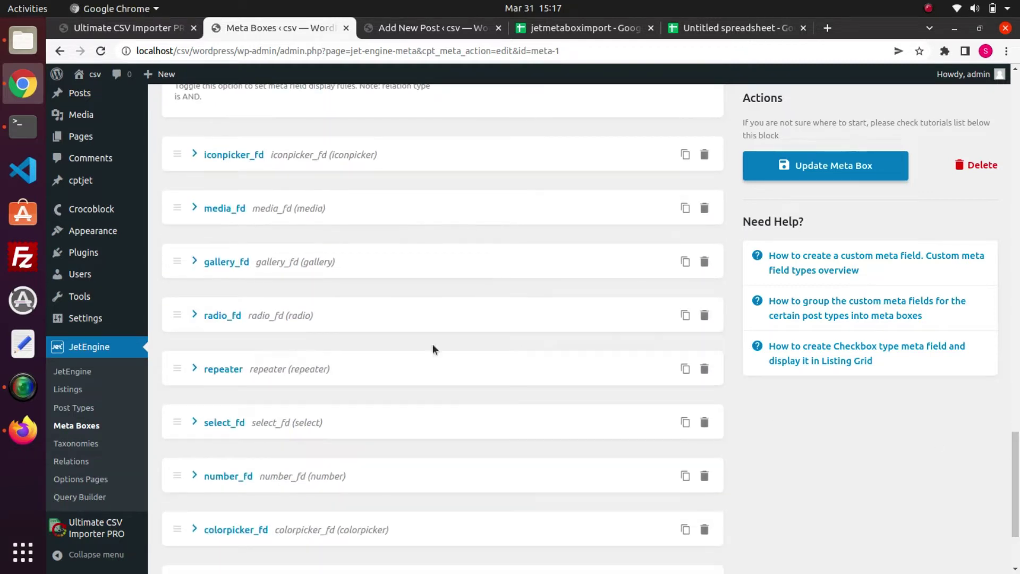
pyautogui.click(193, 370)
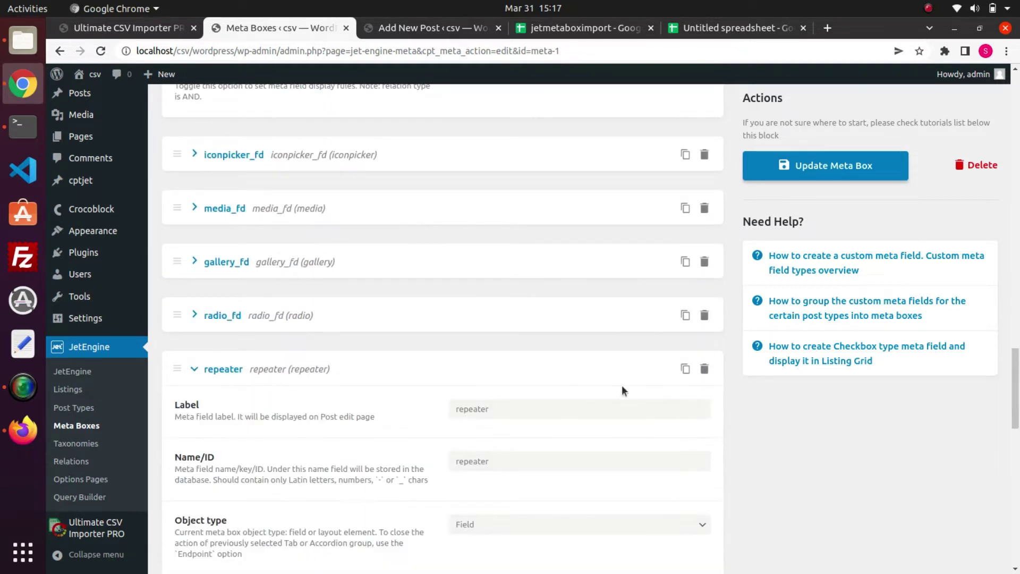
pyautogui.moveTo(1018, 390); pyautogui.dragTo(1017, 431)
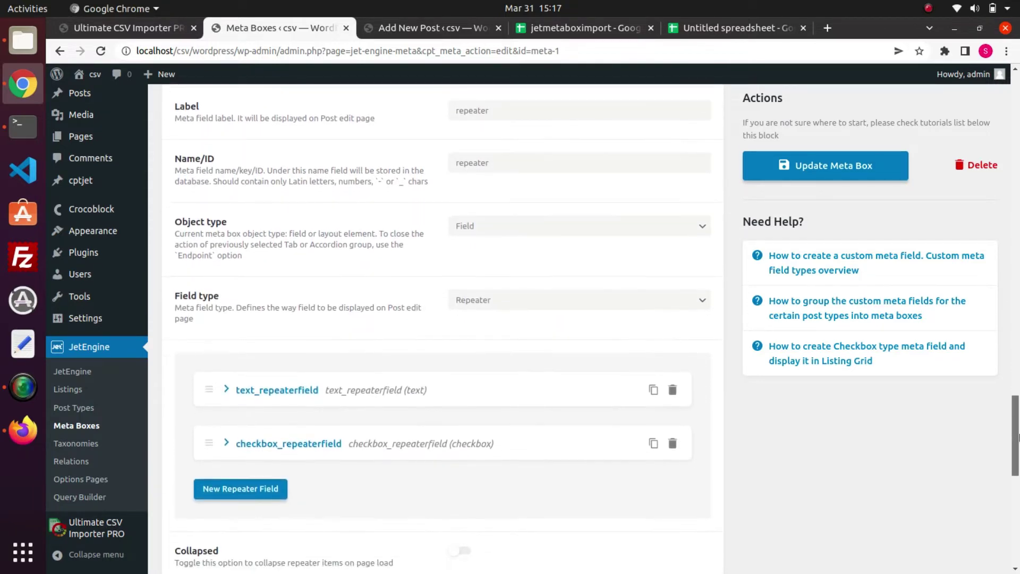
pyautogui.moveTo(1017, 430); pyautogui.dragTo(1018, 443)
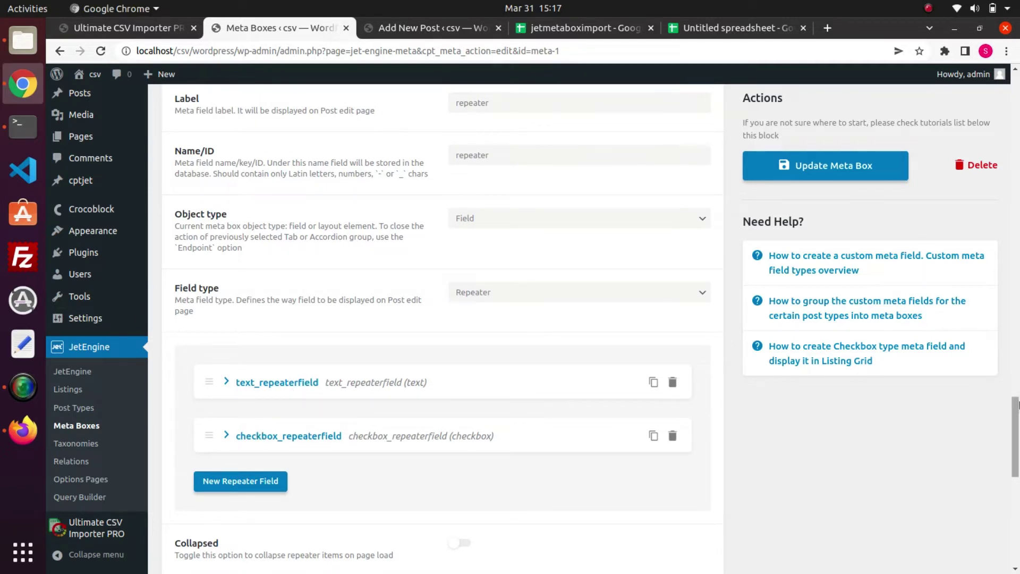
pyautogui.moveTo(1018, 431); pyautogui.dragTo(1018, 511)
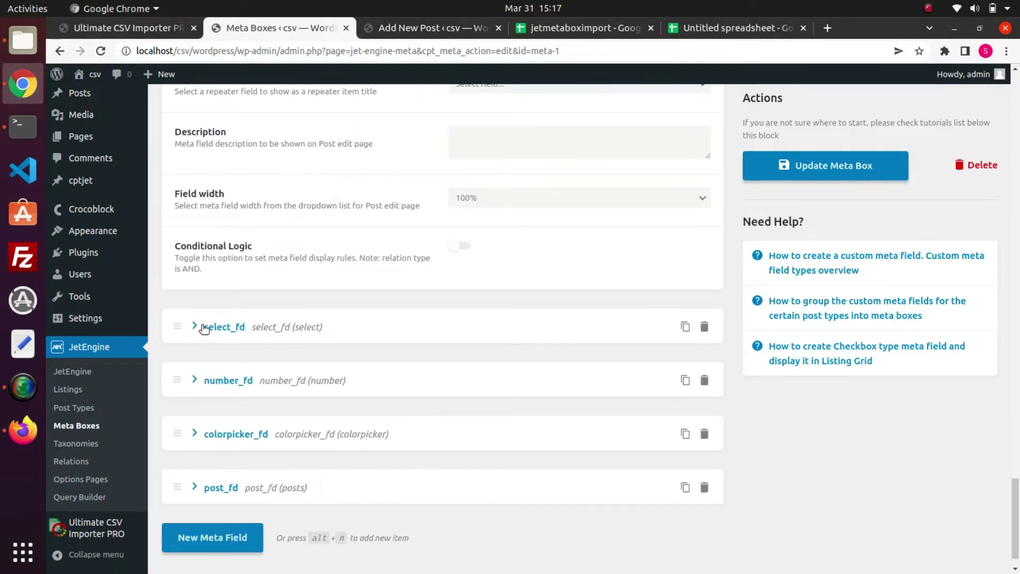
# - Expand the select_fd field to show its options one, two and three
pyautogui.click(195, 328)
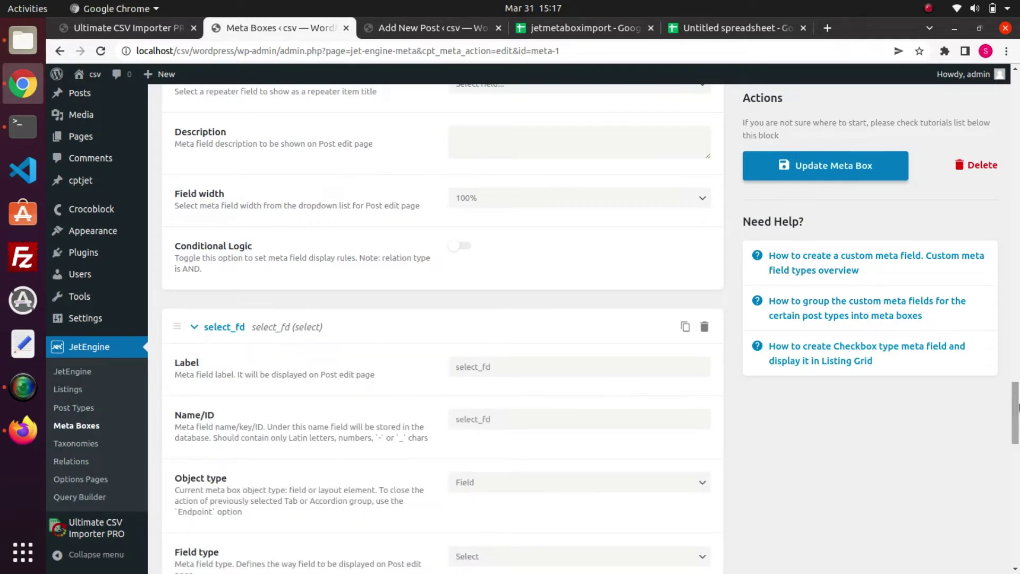
pyautogui.moveTo(1018, 408); pyautogui.dragTo(1019, 460)
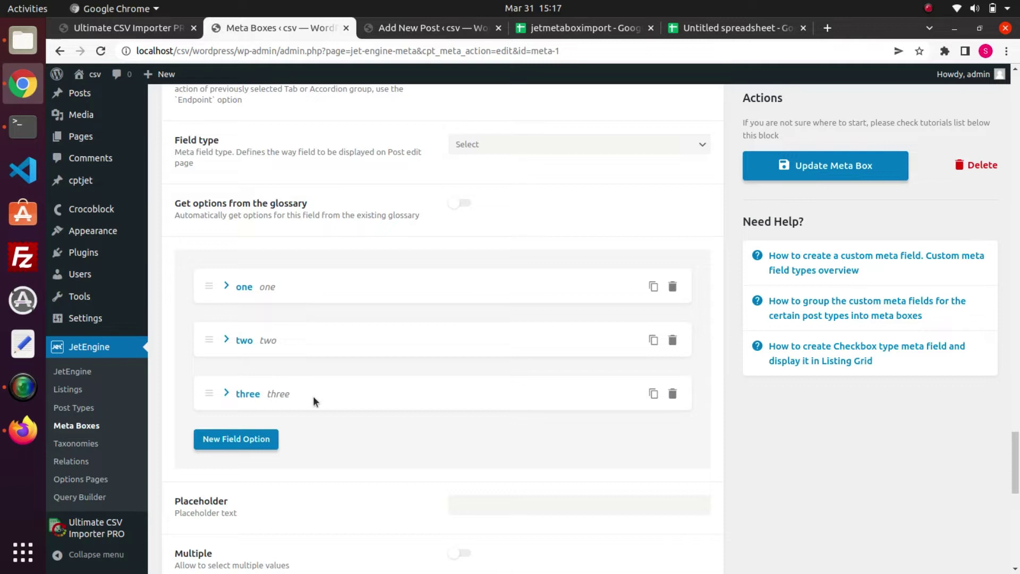
pyautogui.moveTo(1017, 487); pyautogui.dragTo(1019, 562)
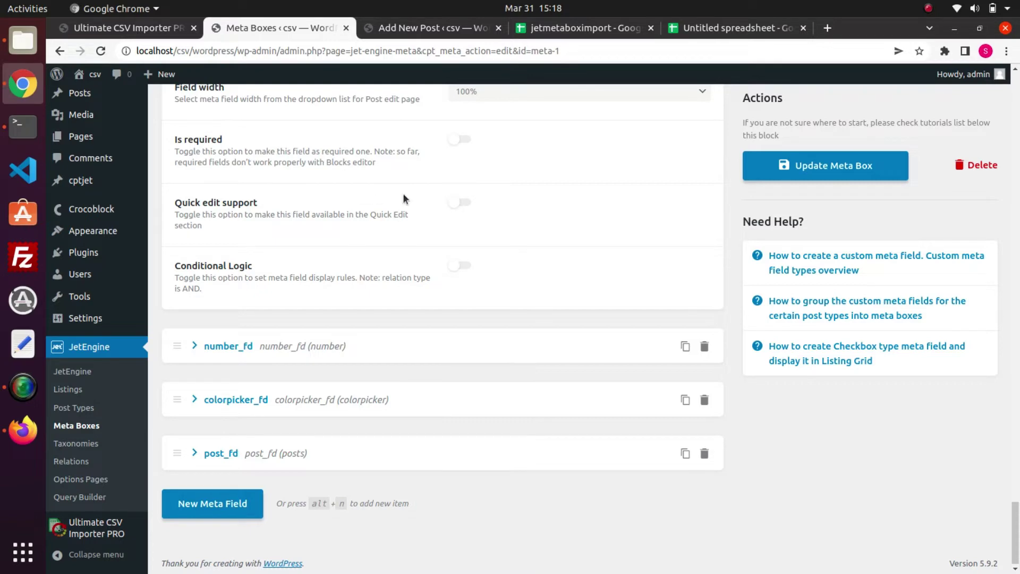
# - Review the new post's meta fields, then switch to the jetmetaboximport spreadsheet
pyautogui.click(415, 28)
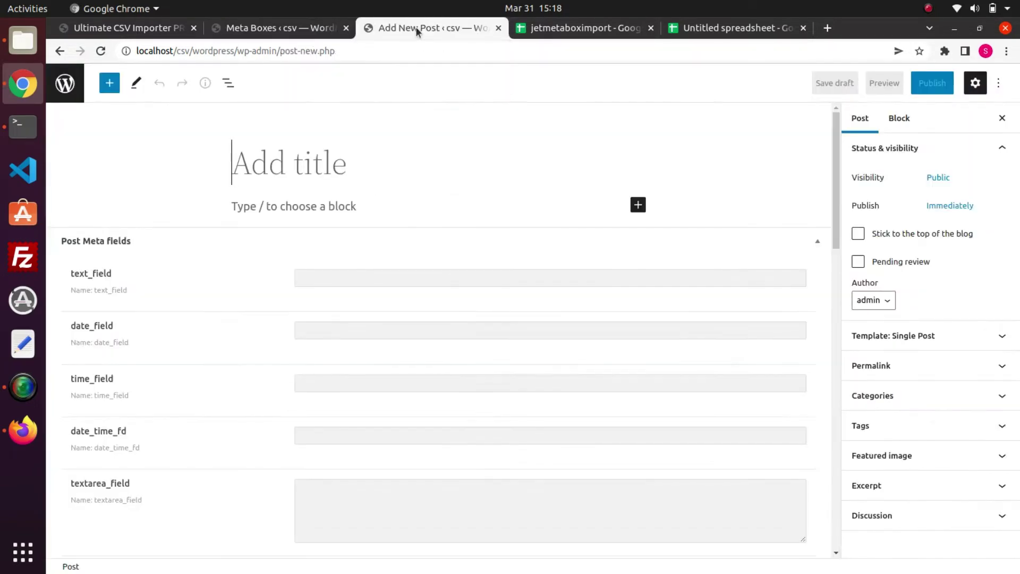
pyautogui.moveTo(833, 164); pyautogui.dragTo(845, 492)
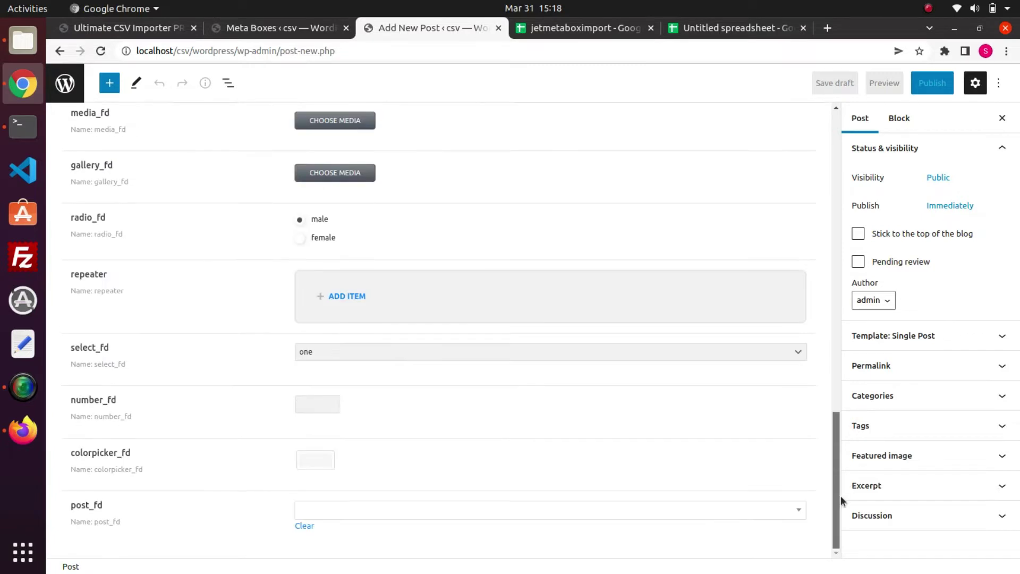
pyautogui.moveTo(841, 495); pyautogui.dragTo(826, 86)
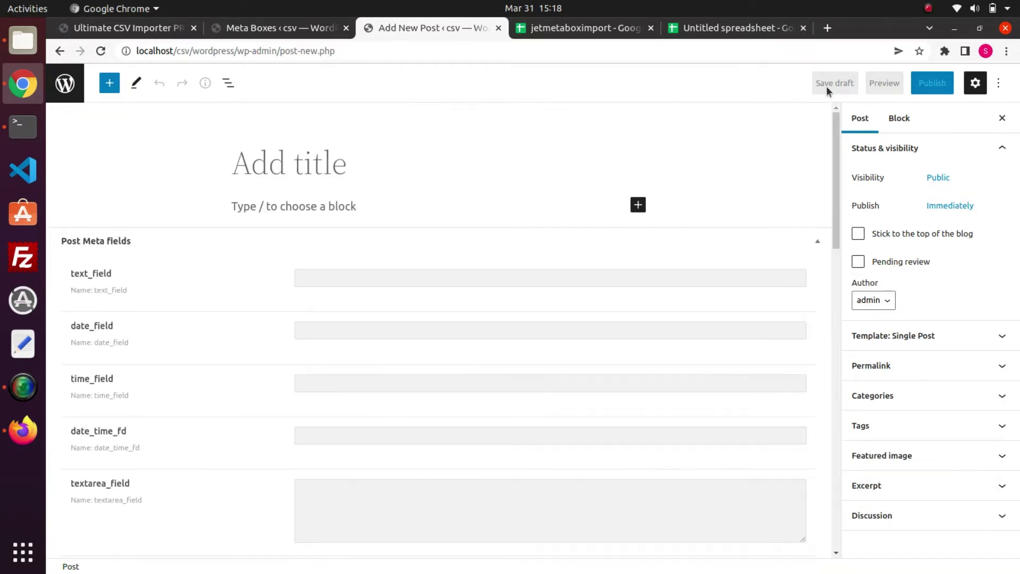
pyautogui.click(597, 29)
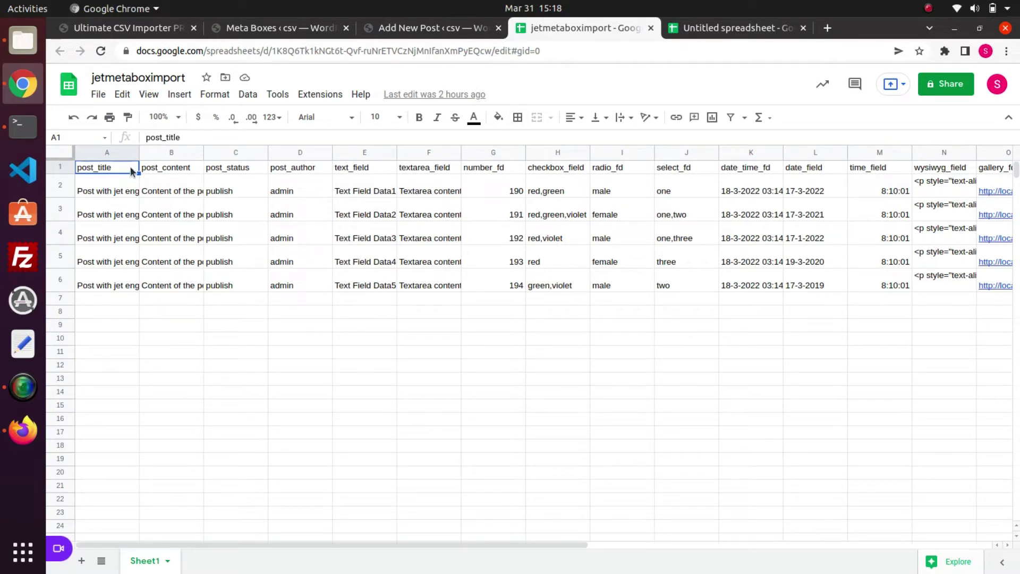
# - Inspect post_content, post_status, post_author, text_field 'Text Field Data1' and textarea 'Textarea content 1' values
pyautogui.click(172, 175)
pyautogui.click(253, 167)
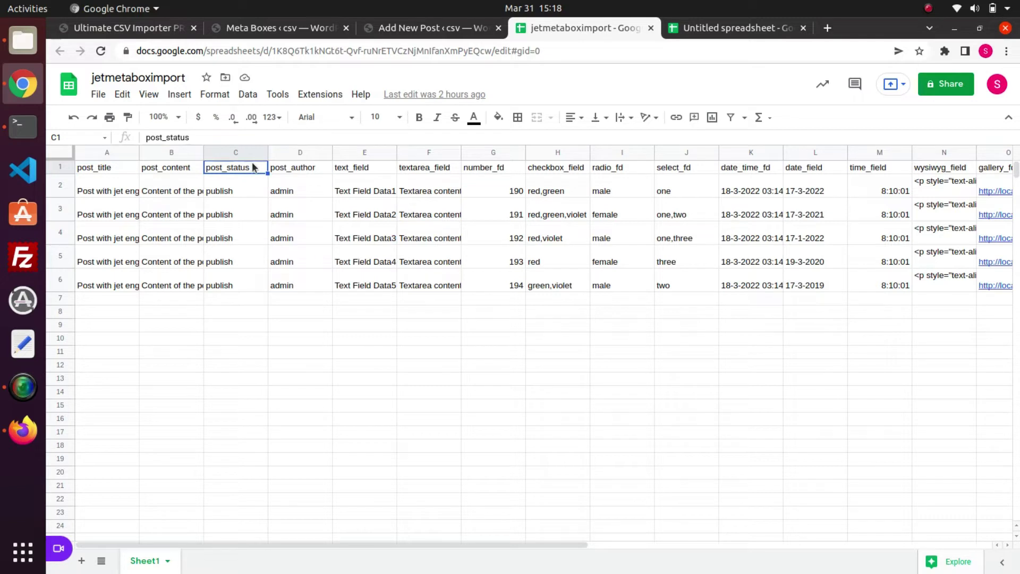
pyautogui.click(297, 167)
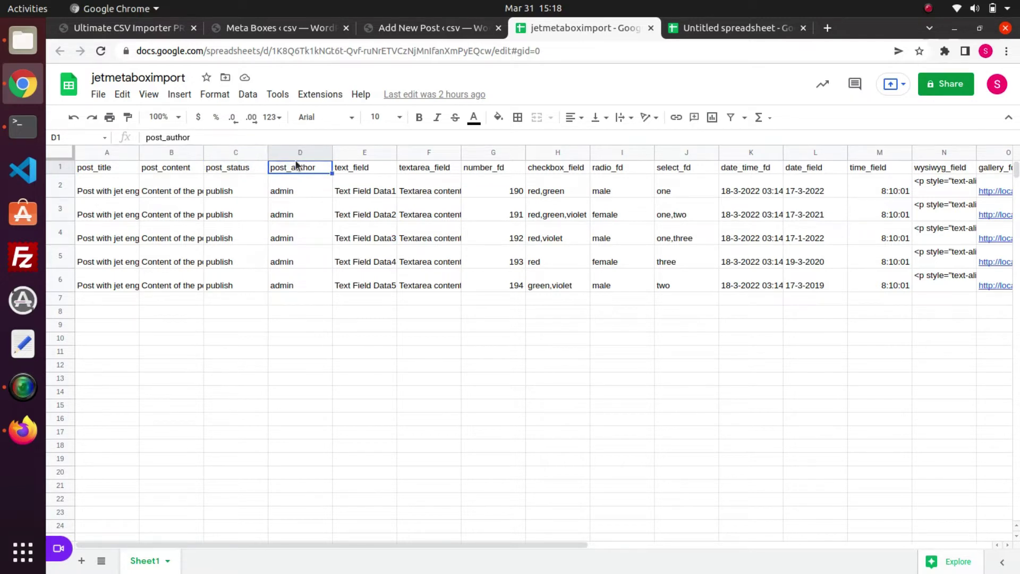
pyautogui.click(339, 169)
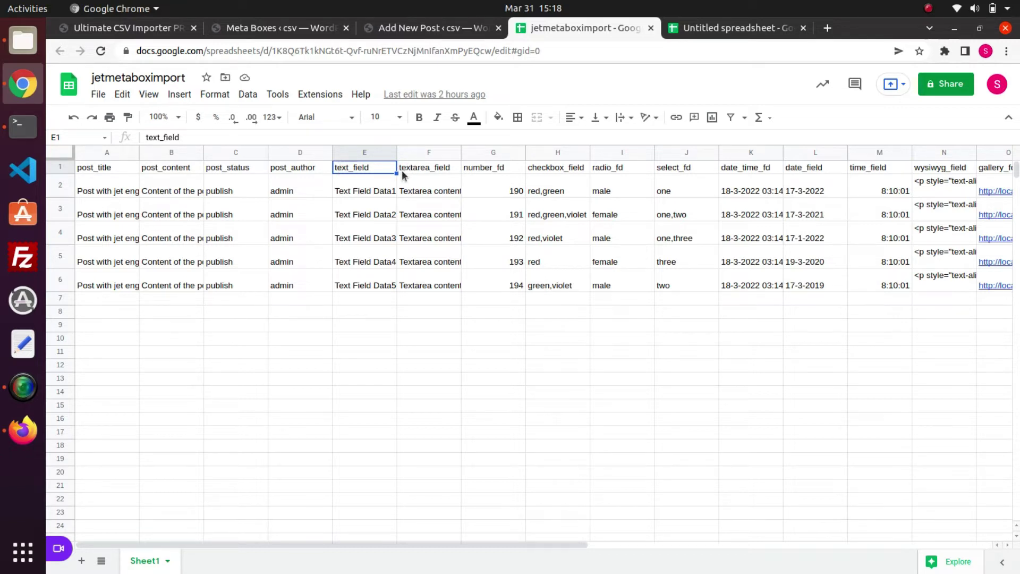
pyautogui.click(361, 188)
pyautogui.doubleClick(358, 191)
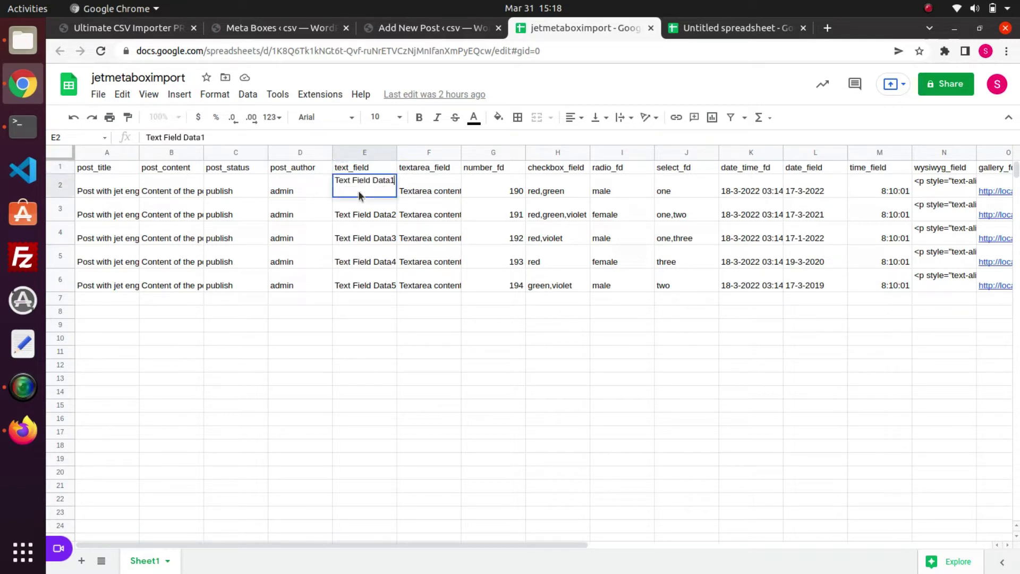
pyautogui.click(418, 169)
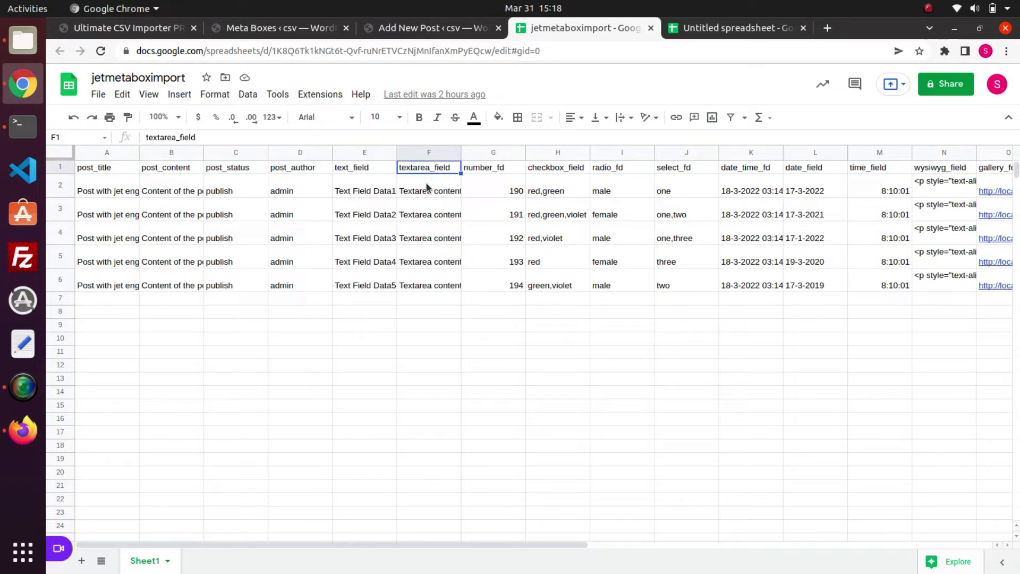
pyautogui.doubleClick(406, 195)
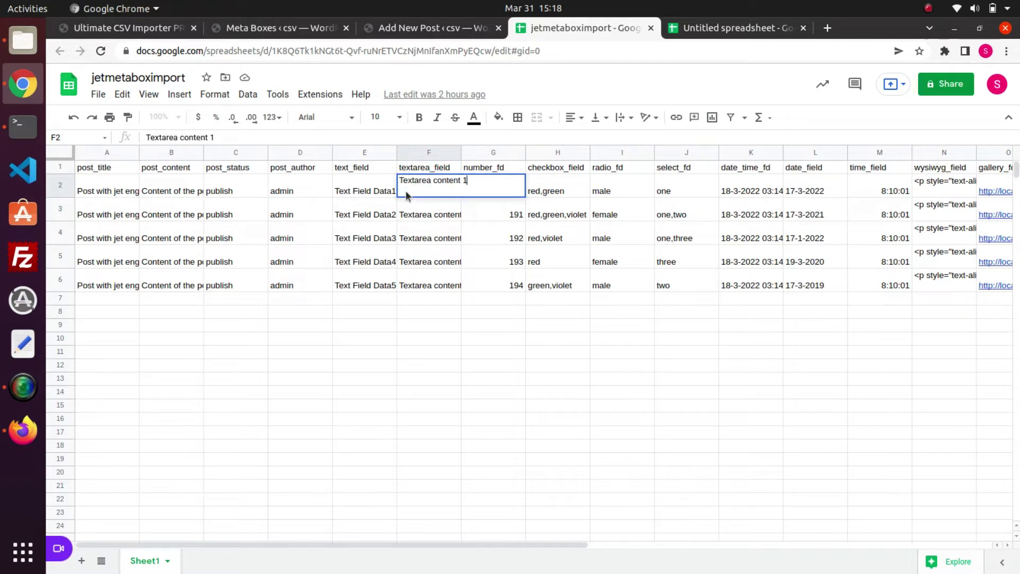
# - Inspect number_fd value 190 and the first post's checkbox_field value 'red,green'
pyautogui.click(485, 169)
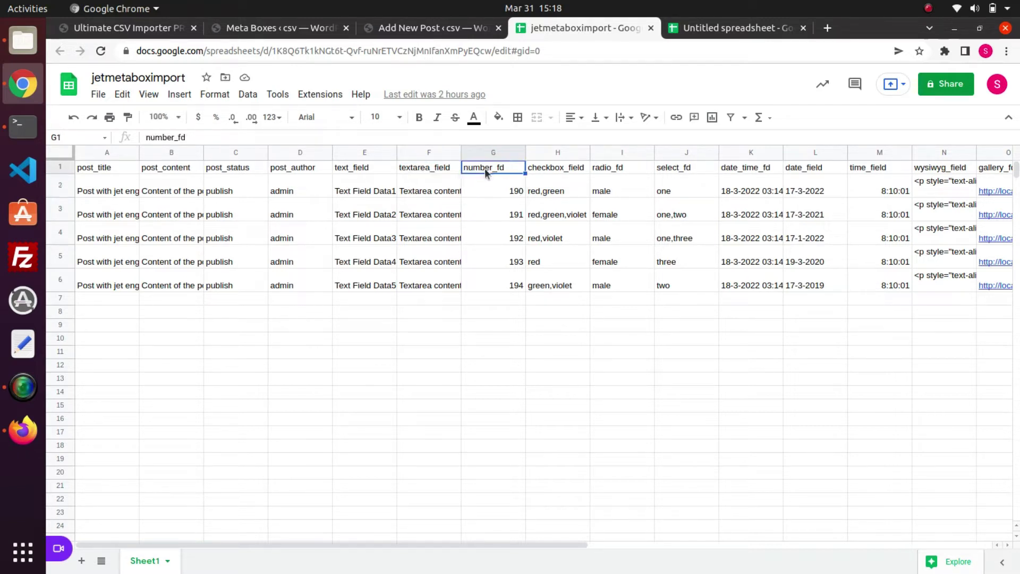
pyautogui.doubleClick(498, 192)
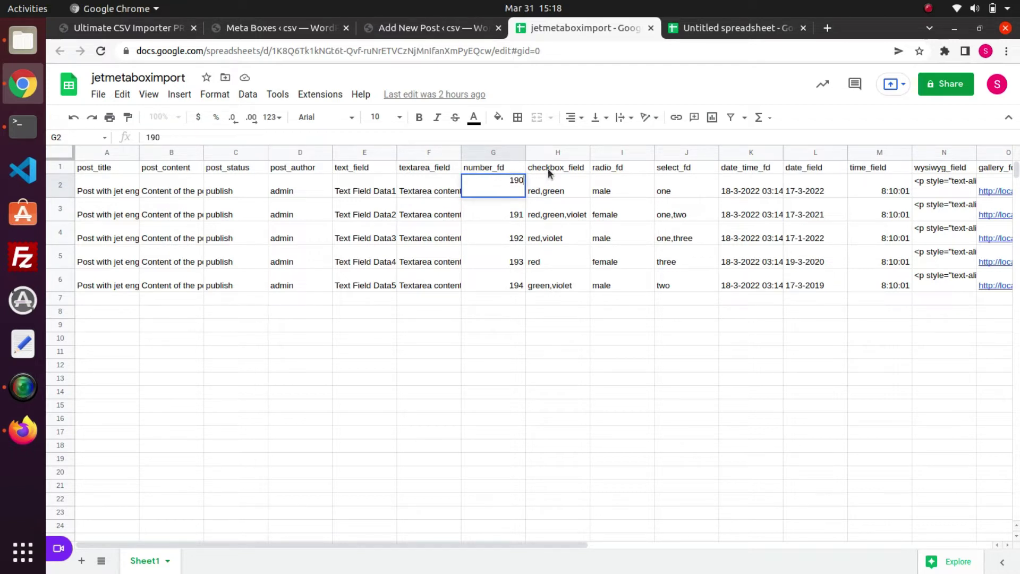
pyautogui.click(548, 169)
pyautogui.doubleClick(548, 168)
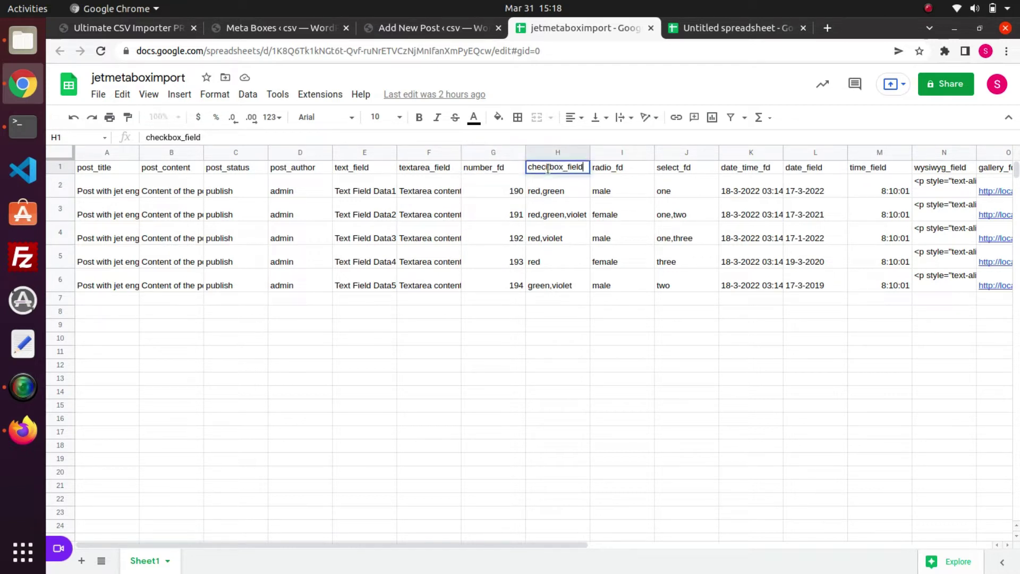
pyautogui.click(556, 189)
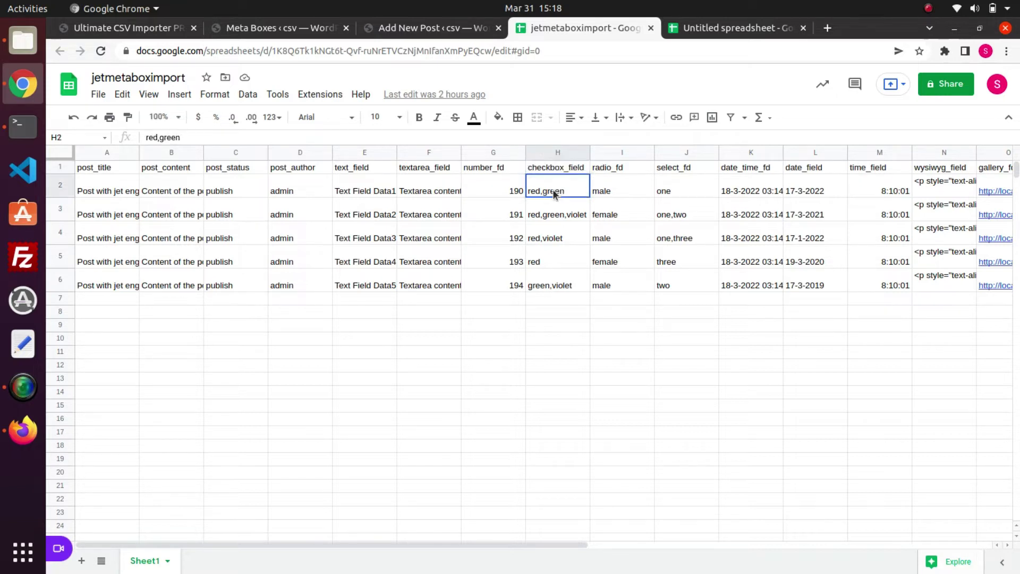
pyautogui.doubleClick(554, 191)
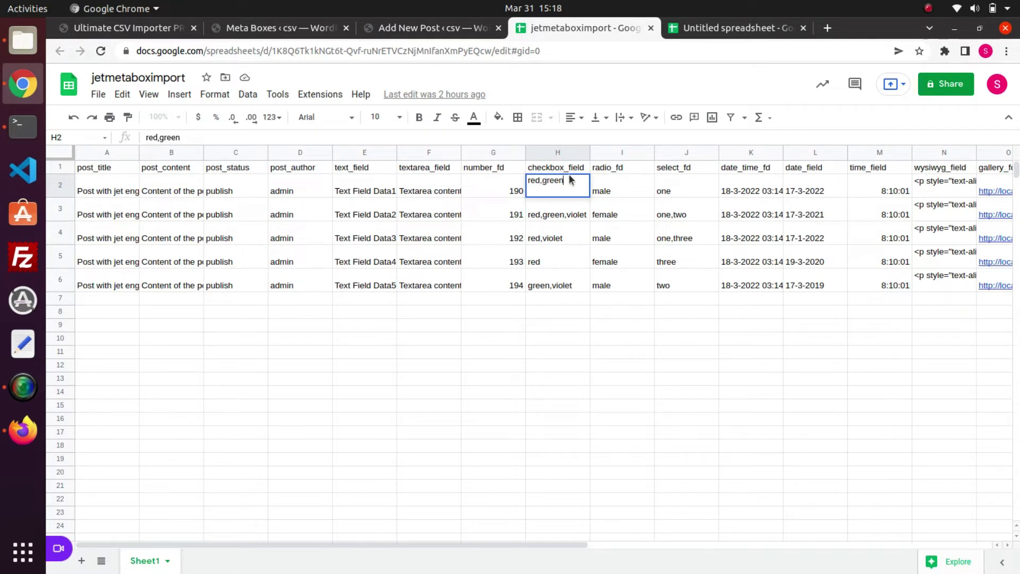
pyautogui.click(613, 168)
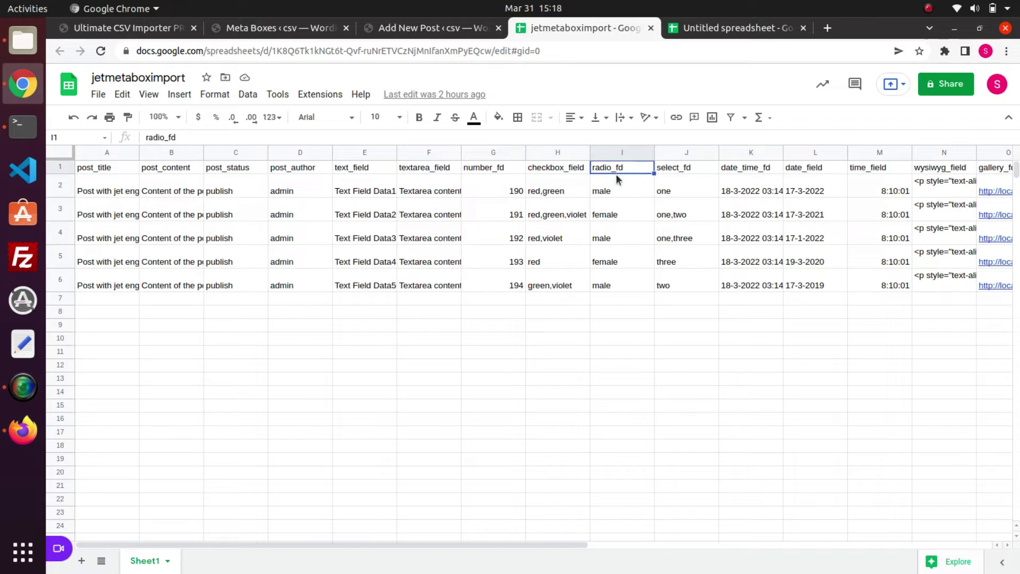
pyautogui.click(618, 185)
pyautogui.click(675, 168)
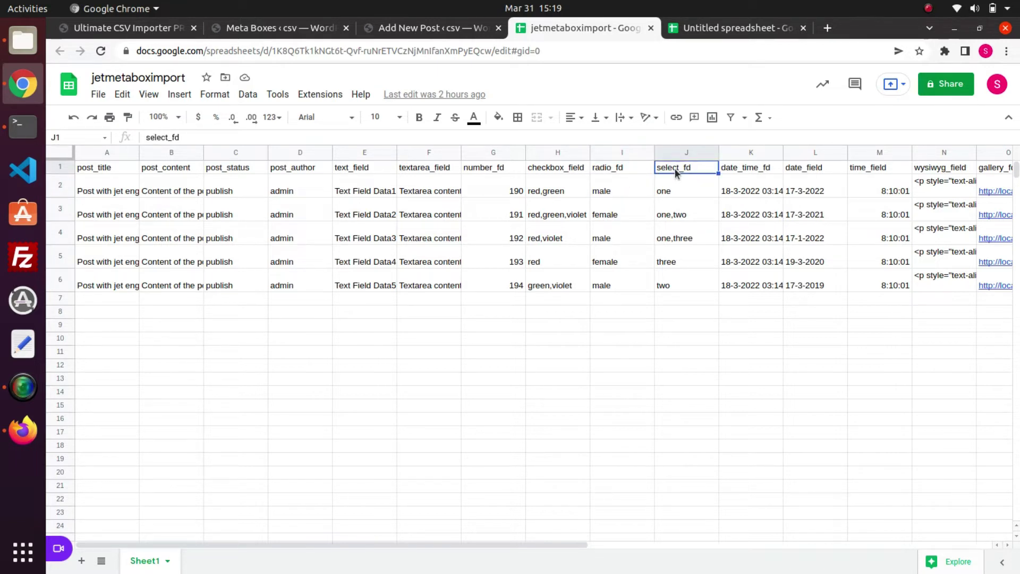
pyautogui.click(680, 176)
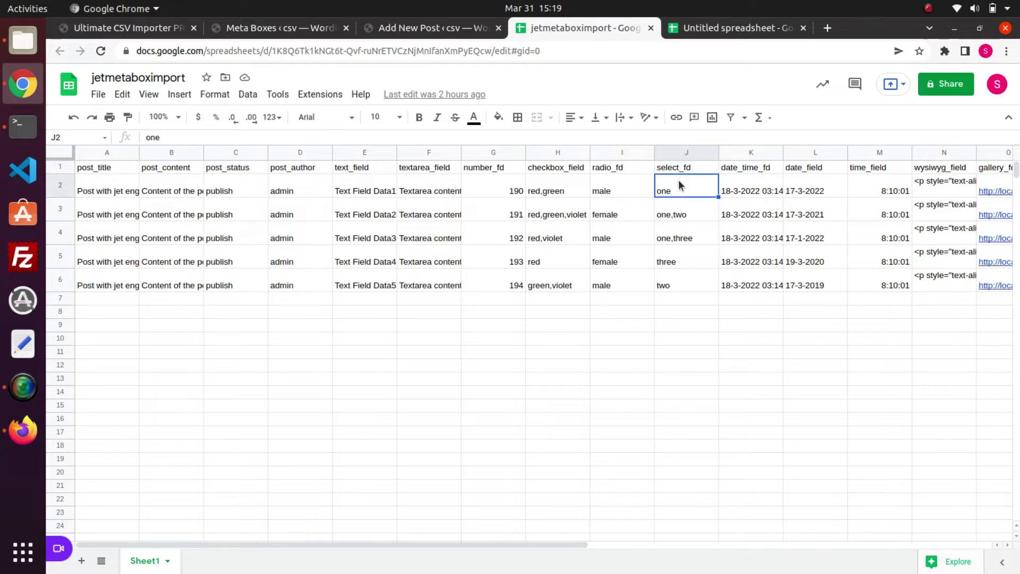
pyautogui.doubleClick(673, 213)
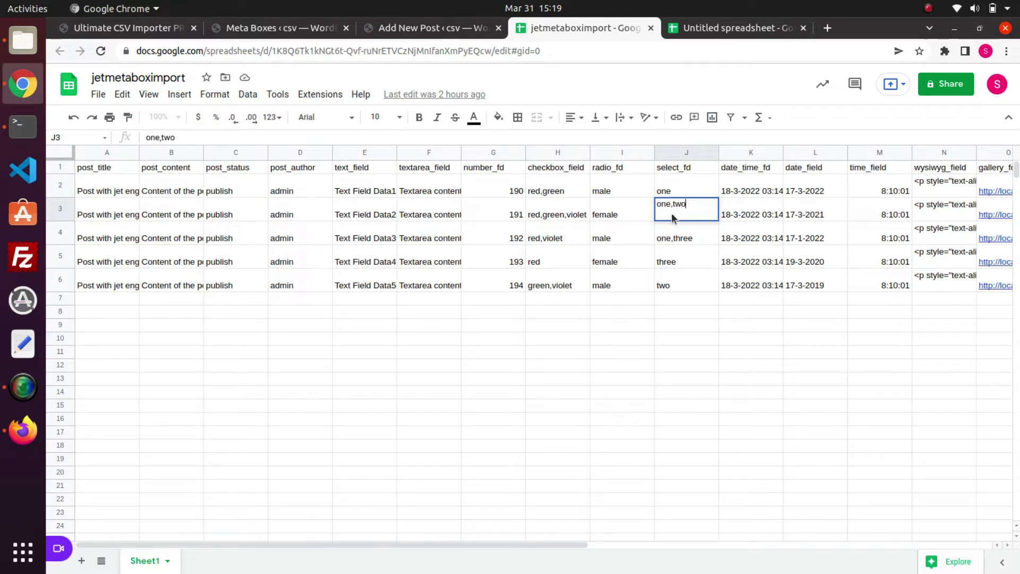
pyautogui.click(752, 168)
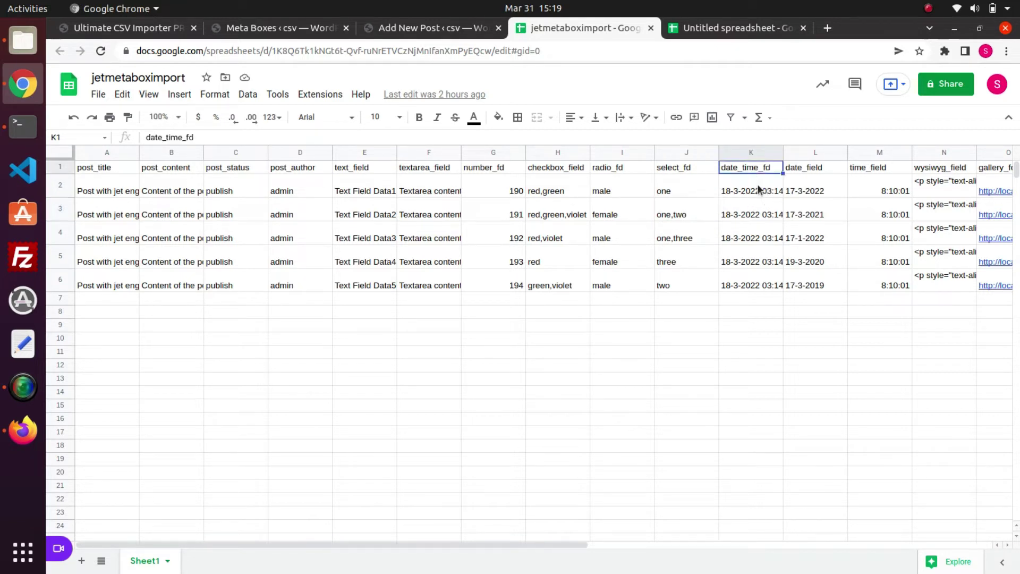
pyautogui.doubleClick(757, 187)
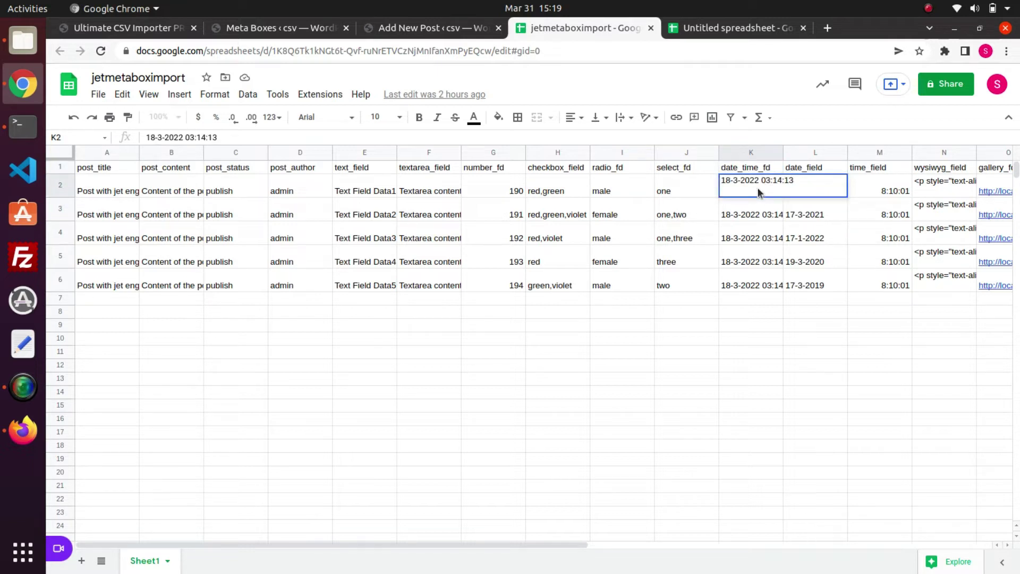
pyautogui.moveTo(837, 152)
pyautogui.click(812, 167)
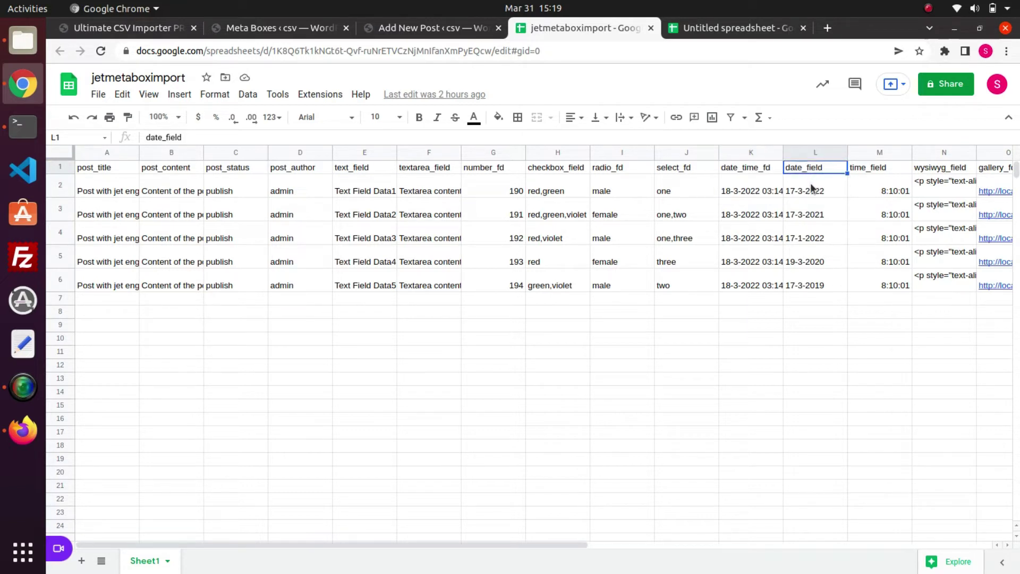
pyautogui.doubleClick(797, 188)
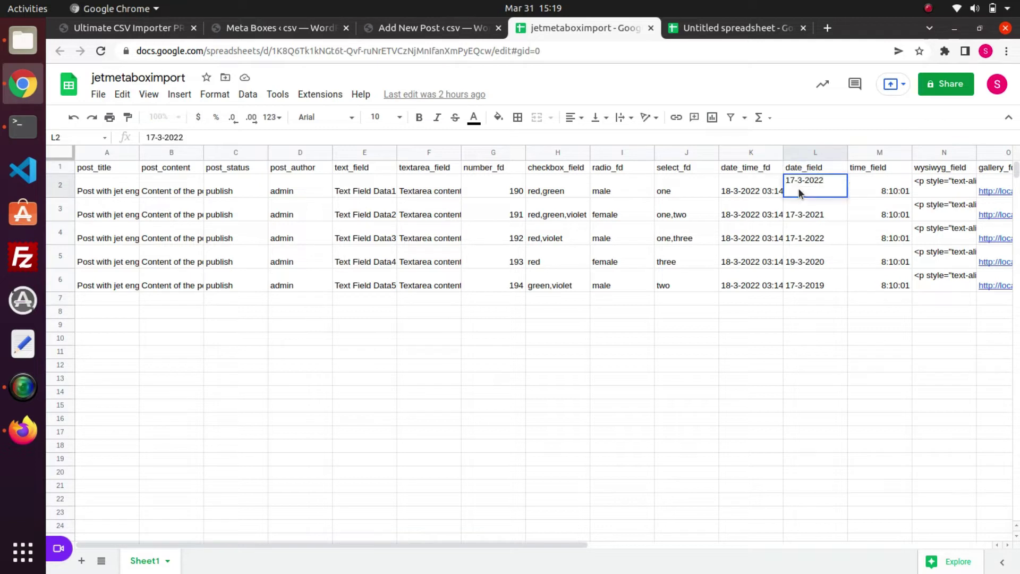
pyautogui.click(892, 169)
pyautogui.doubleClick(893, 190)
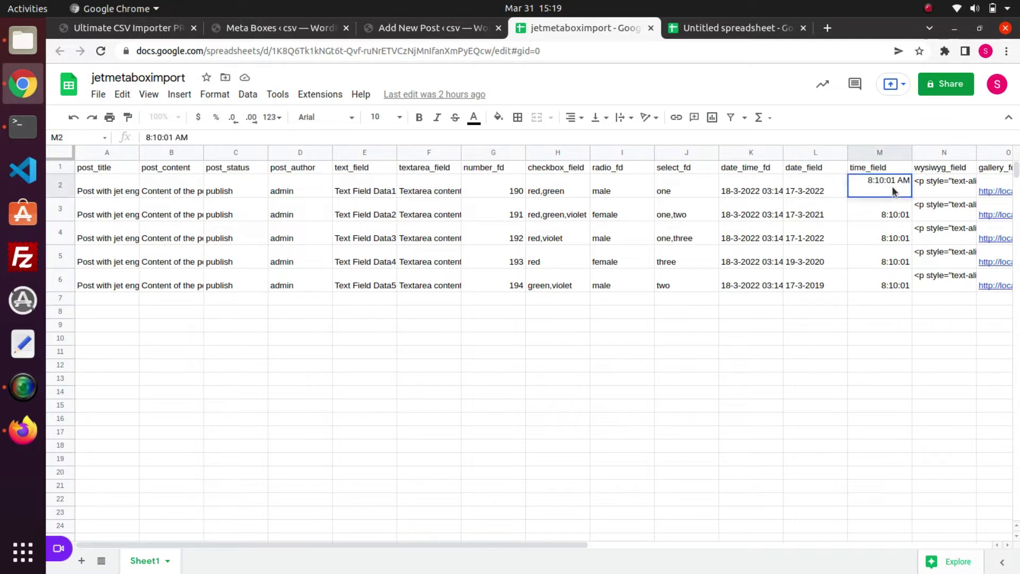
pyautogui.click(935, 169)
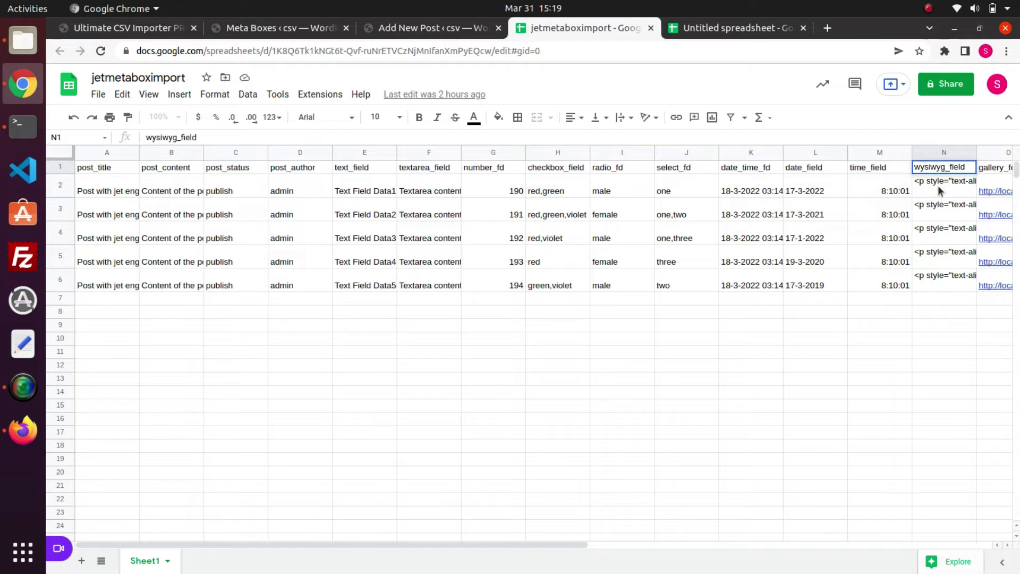
pyautogui.tripleClick(940, 187)
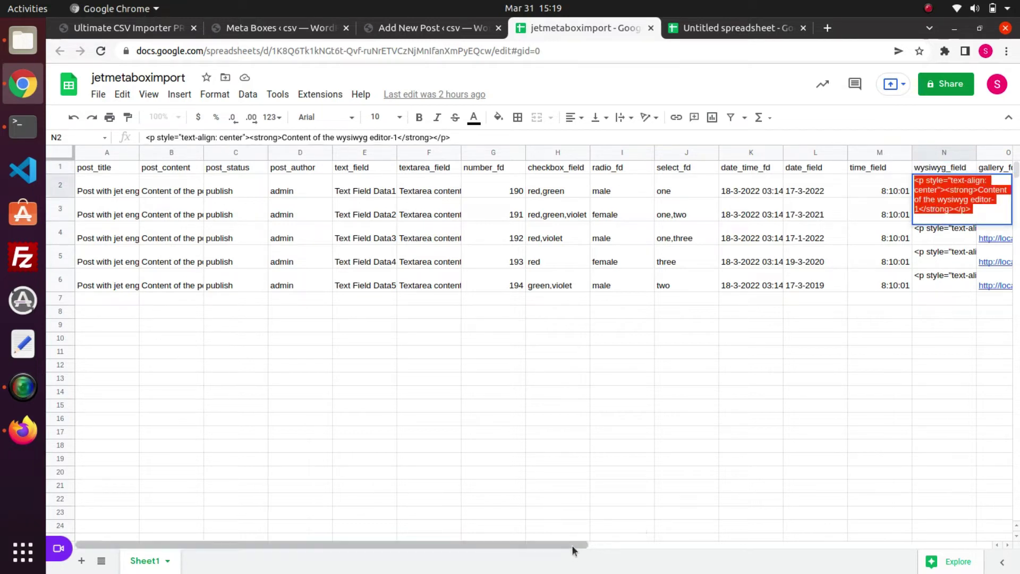
pyautogui.moveTo(577, 544)
pyautogui.mouseDown()
pyautogui.moveTo(772, 572)
pyautogui.moveTo(945, 573)
pyautogui.mouseUp()
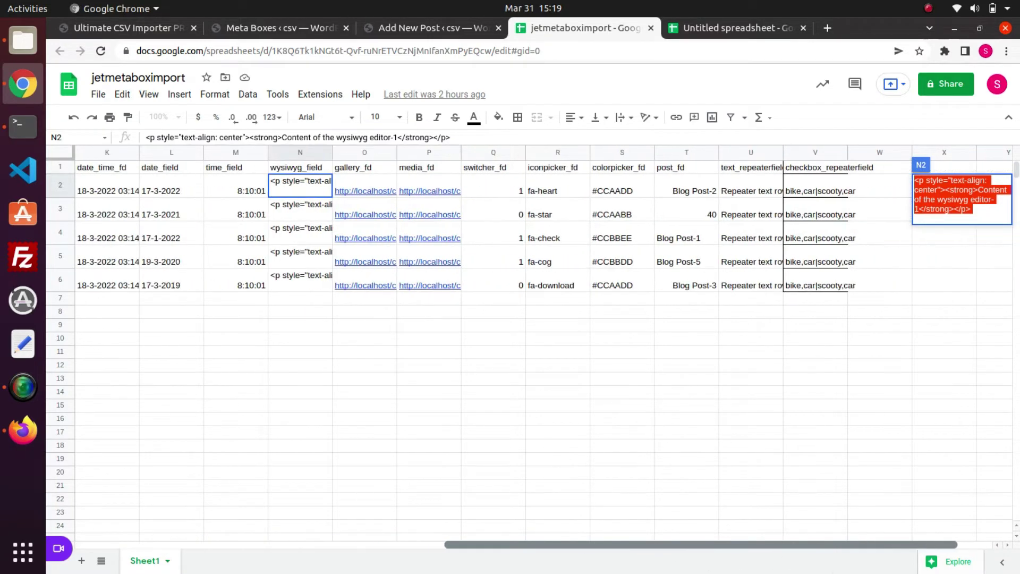
pyautogui.click(355, 170)
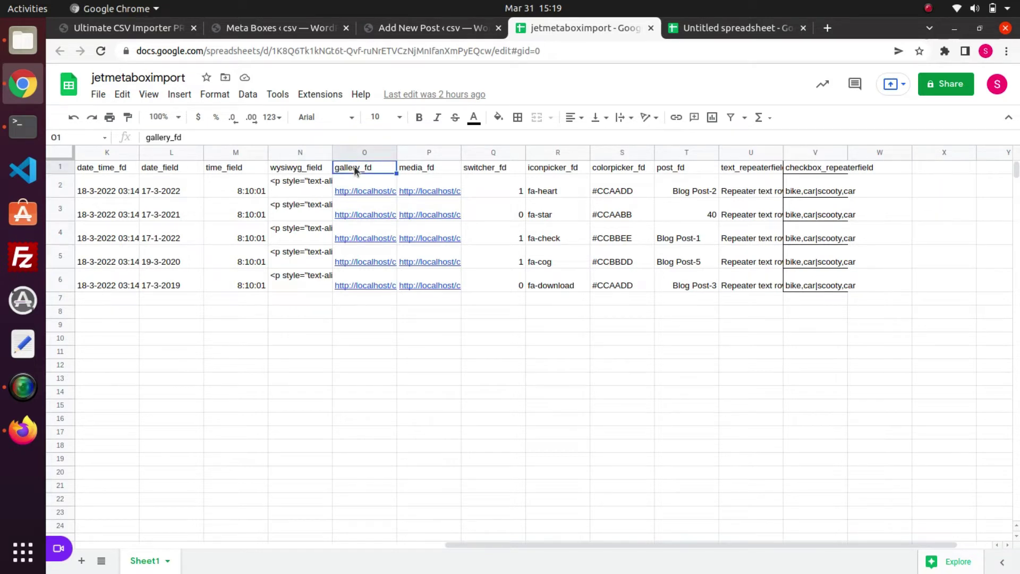
pyautogui.click(360, 192)
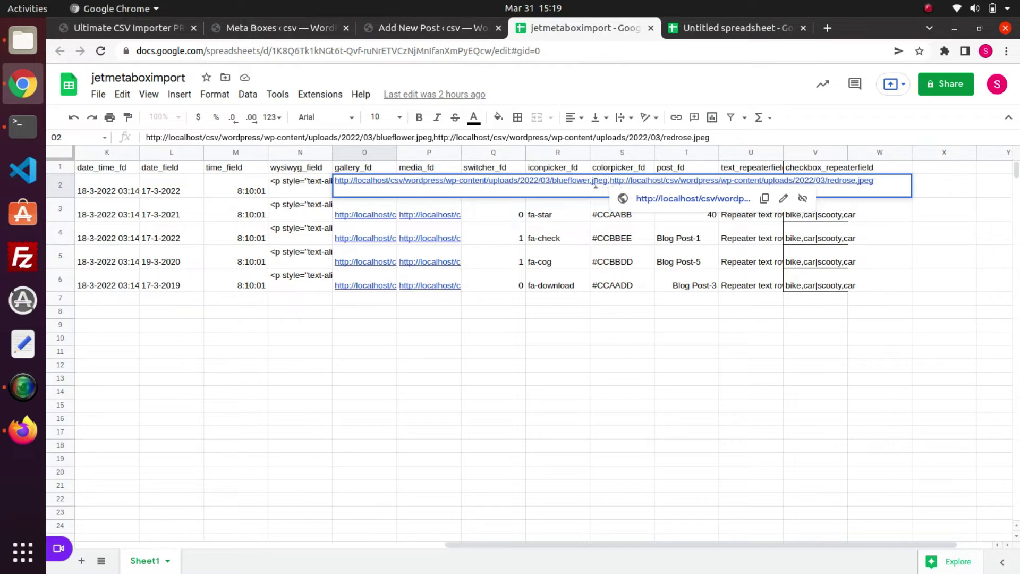
pyautogui.click(431, 171)
pyautogui.click(439, 193)
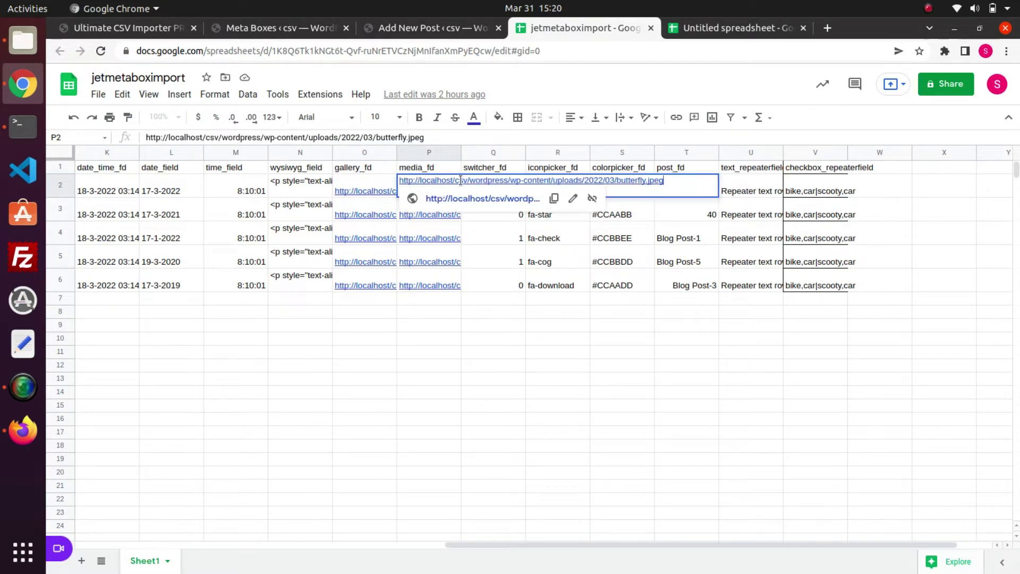
pyautogui.click(484, 173)
pyautogui.doubleClick(483, 172)
pyautogui.click(488, 189)
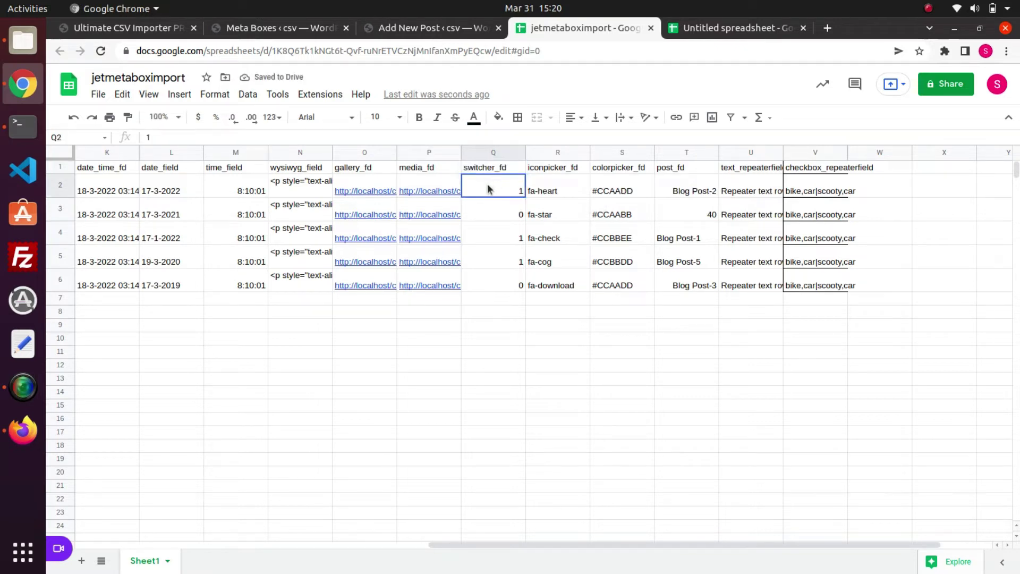
pyautogui.doubleClick(487, 186)
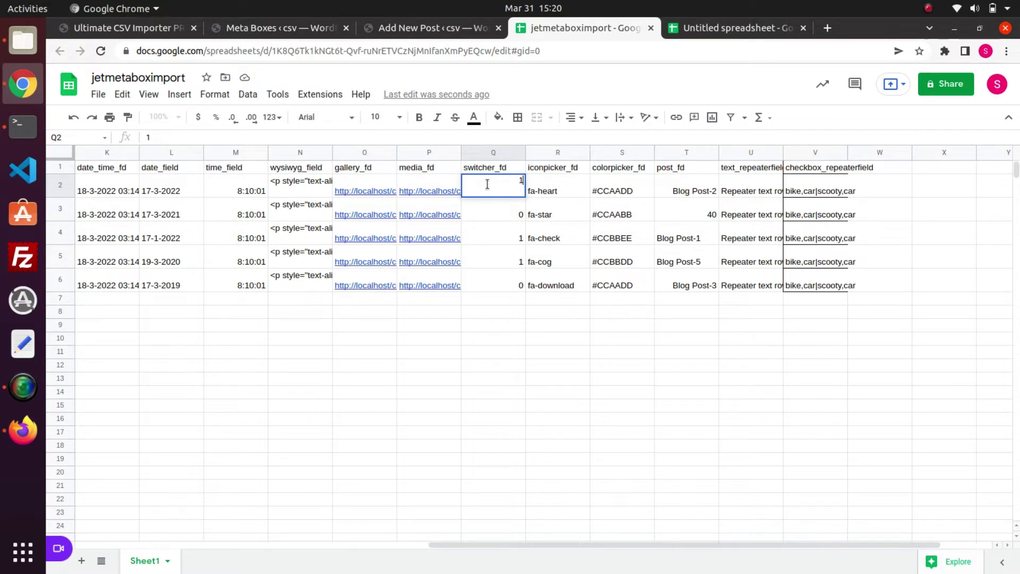
pyautogui.doubleClick(542, 172)
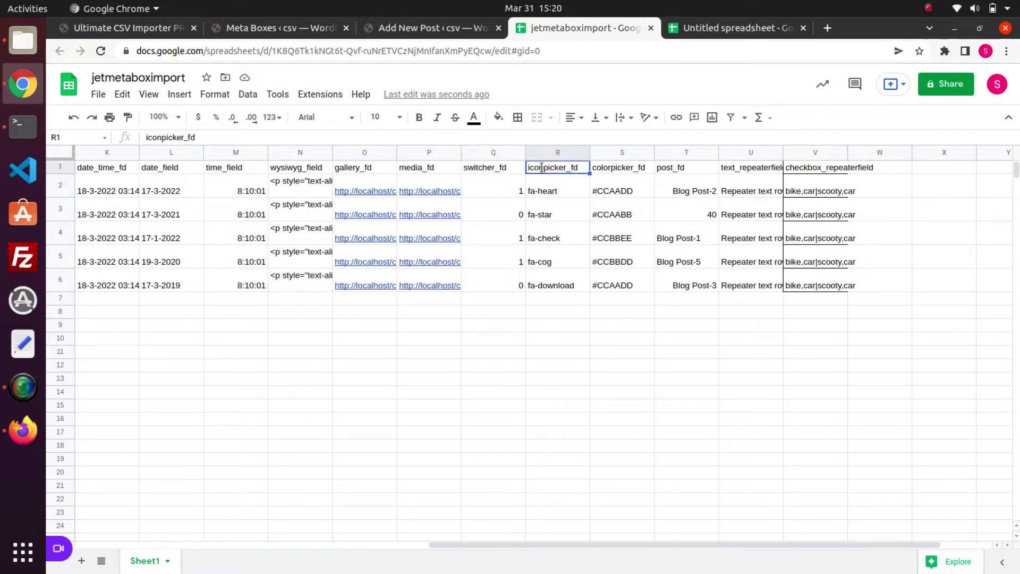
pyautogui.click(556, 191)
pyautogui.doubleClick(556, 191)
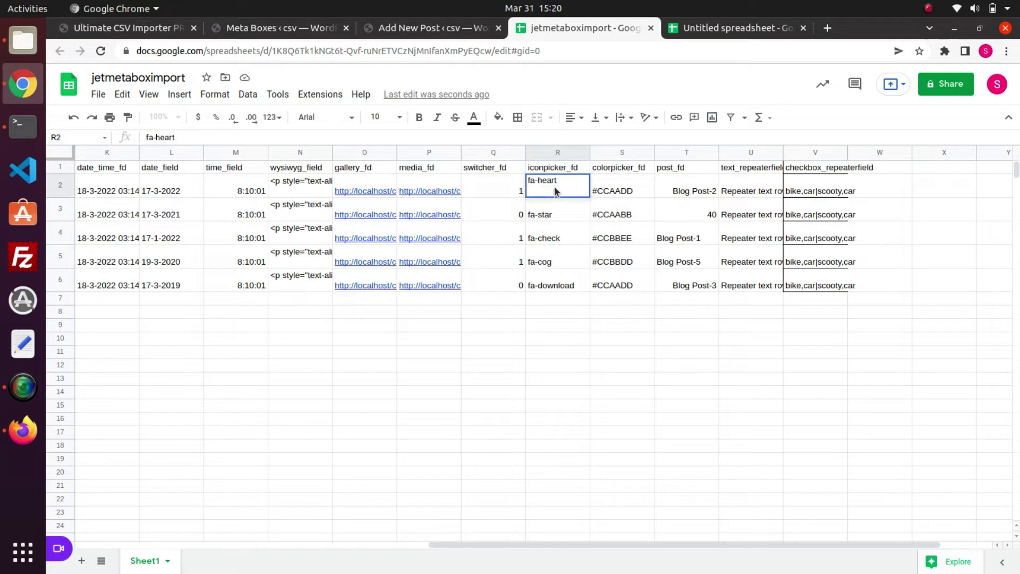
pyautogui.click(648, 169)
pyautogui.doubleClick(625, 188)
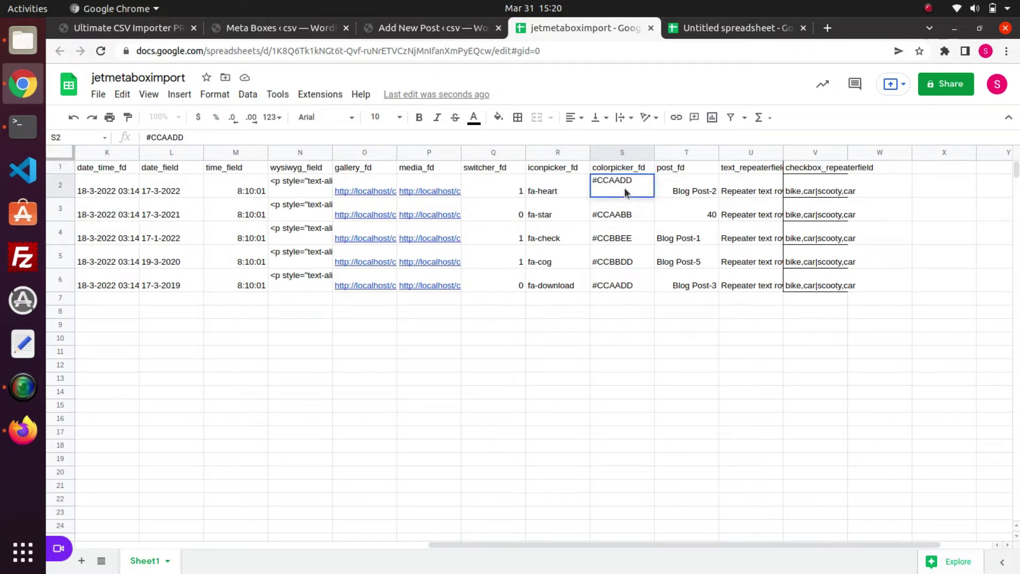
pyautogui.doubleClick(686, 170)
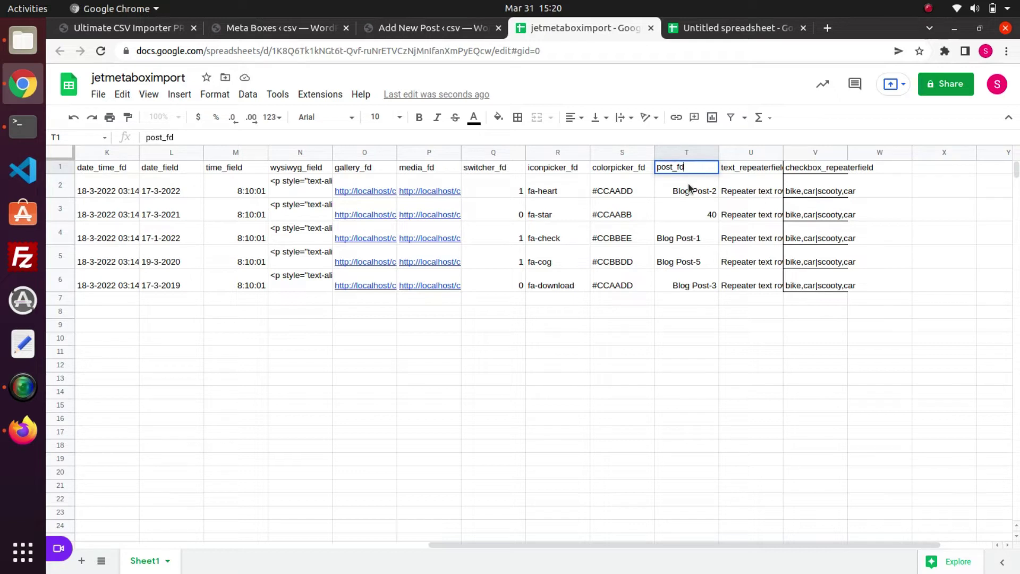
pyautogui.doubleClick(688, 185)
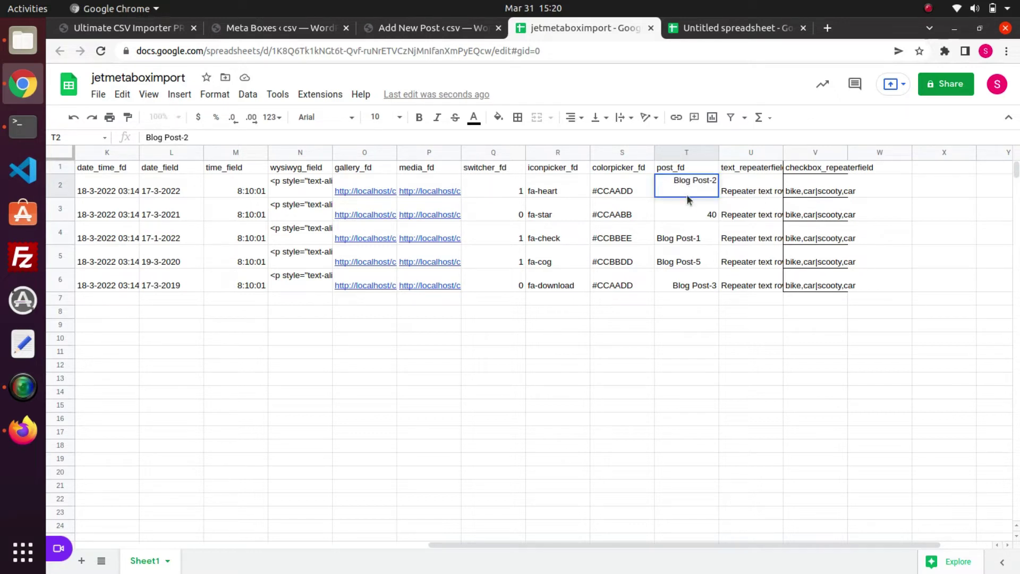
pyautogui.click(686, 206)
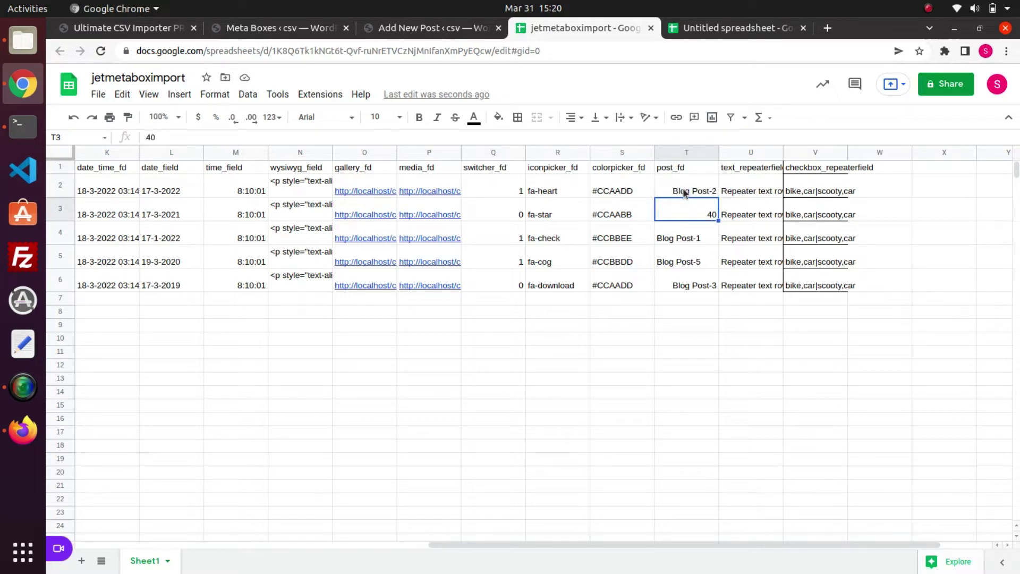
pyautogui.click(684, 194)
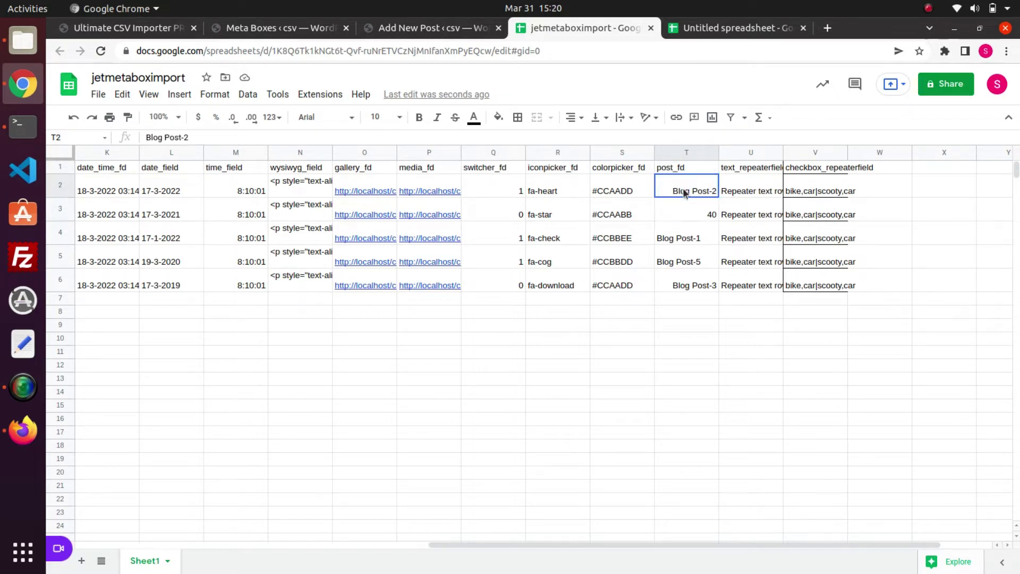
# - Inspect the text_repeaterfield header and the first post's full repeater text
pyautogui.doubleClick(747, 165)
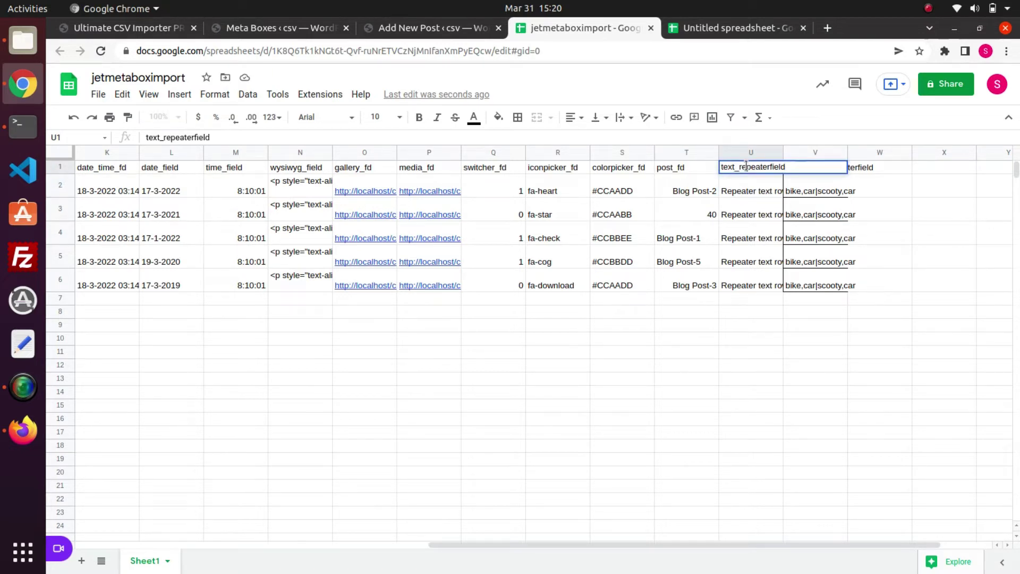
pyautogui.click(746, 177)
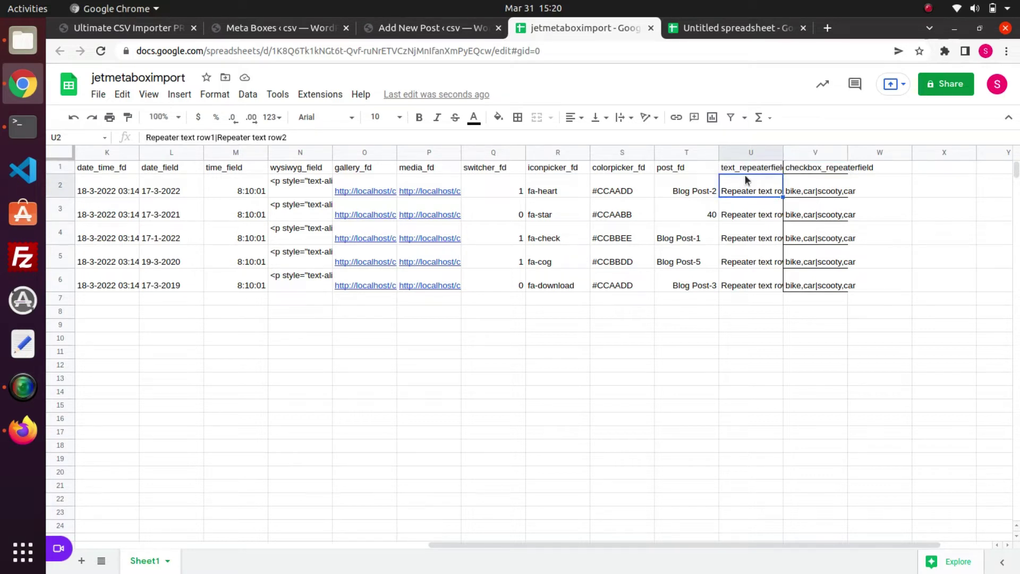
pyautogui.doubleClick(744, 179)
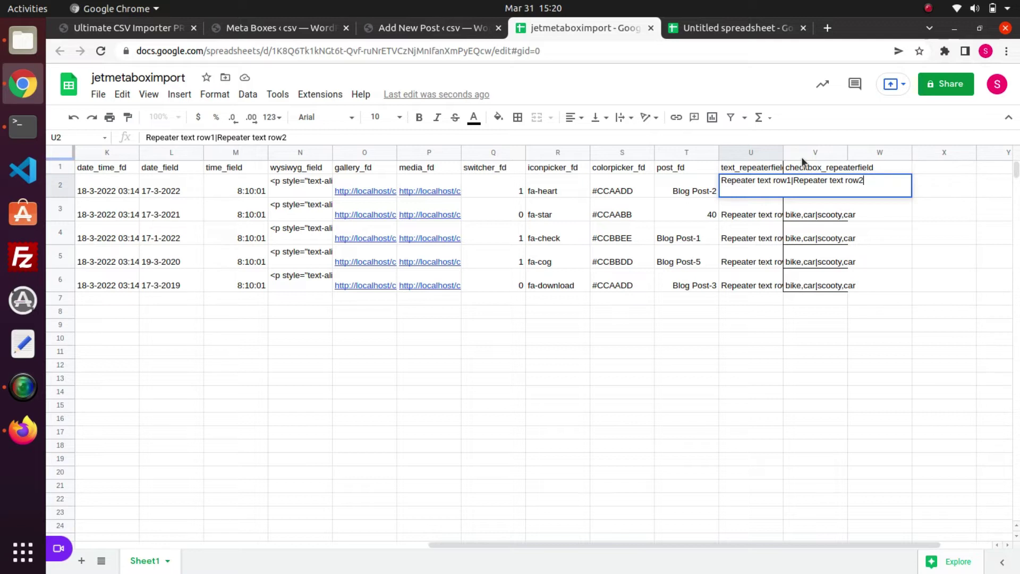
# - Inspect checkbox_repeaterfield values 'bike,car|scooty,car' in V2, then leave edit mode
pyautogui.click(799, 169)
pyautogui.doubleClick(798, 167)
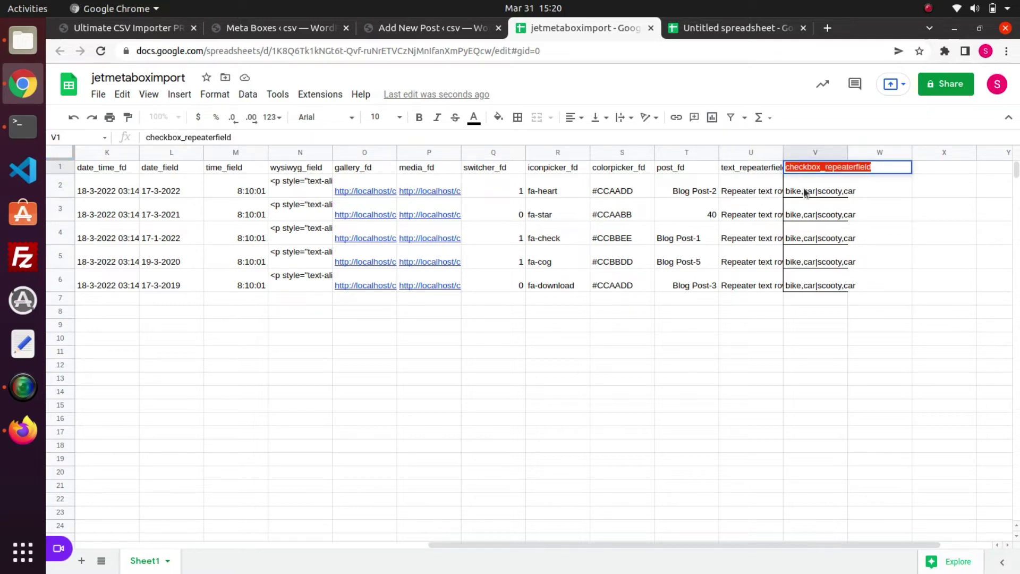
pyautogui.doubleClick(806, 191)
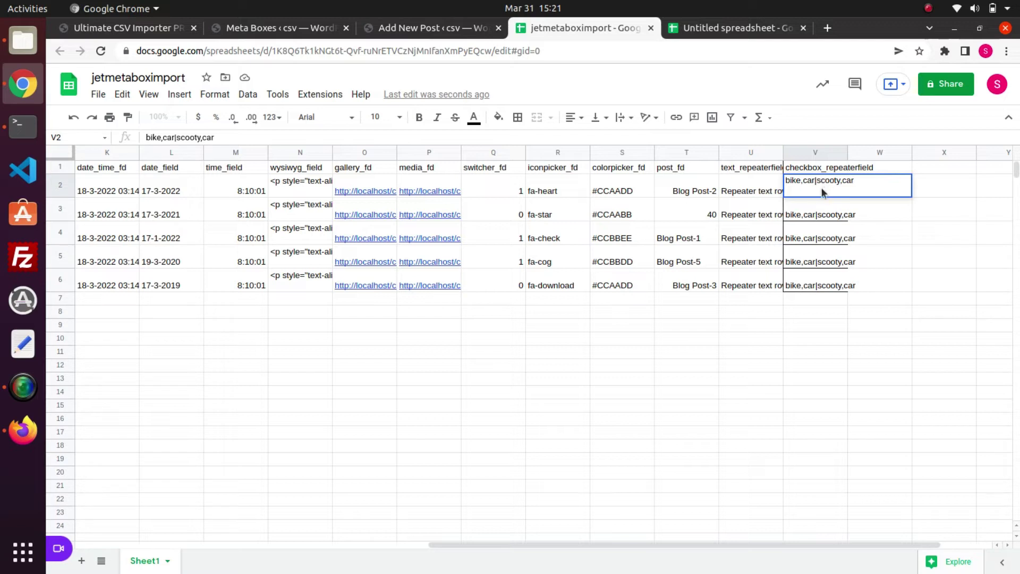
pyautogui.click(682, 326)
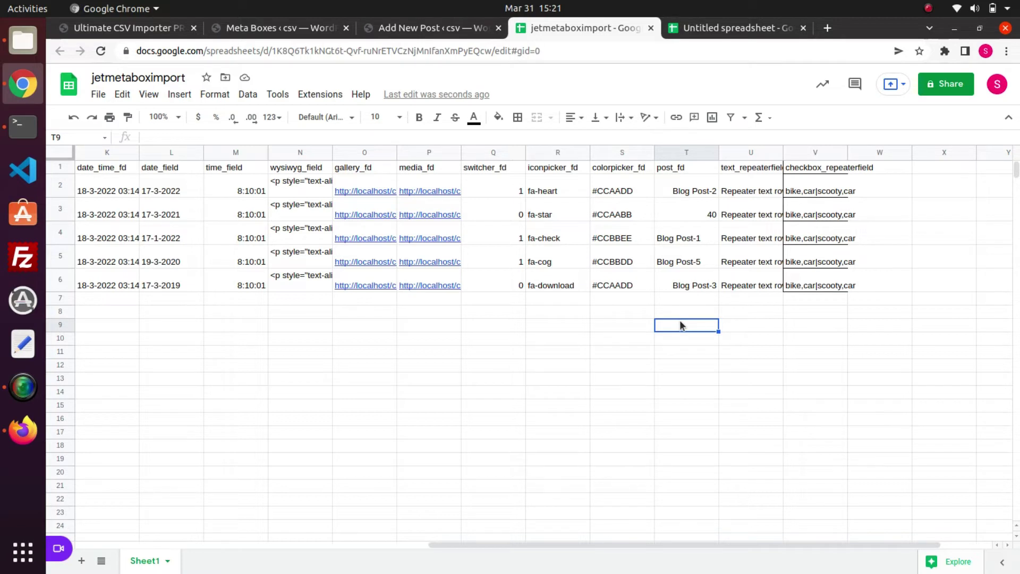
# - Upload jetmetaboximport - Sheet1.csv in the importer as new Posts and continue to field mapping
pyautogui.click(136, 30)
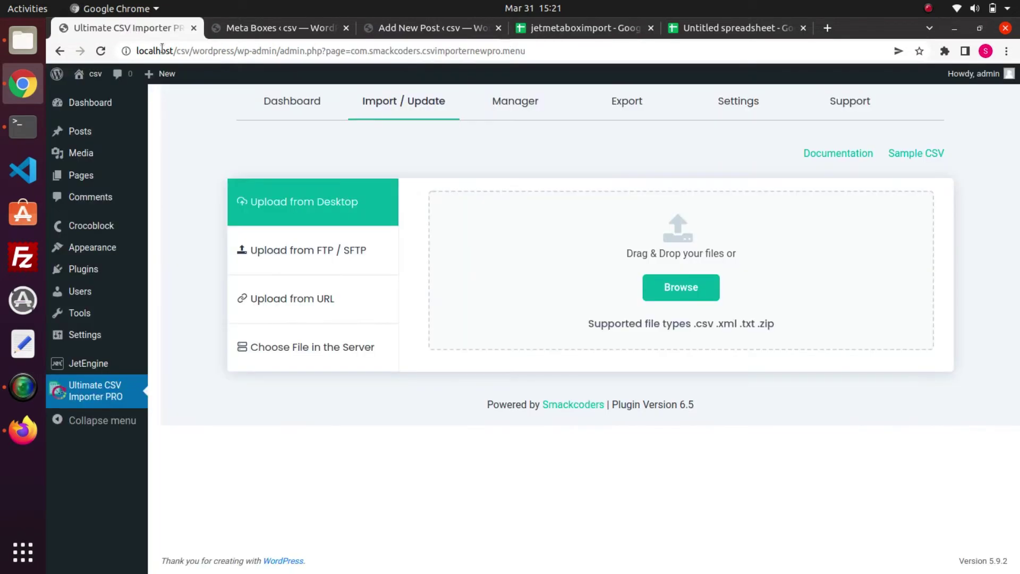
pyautogui.click(667, 294)
pyautogui.write('jet')
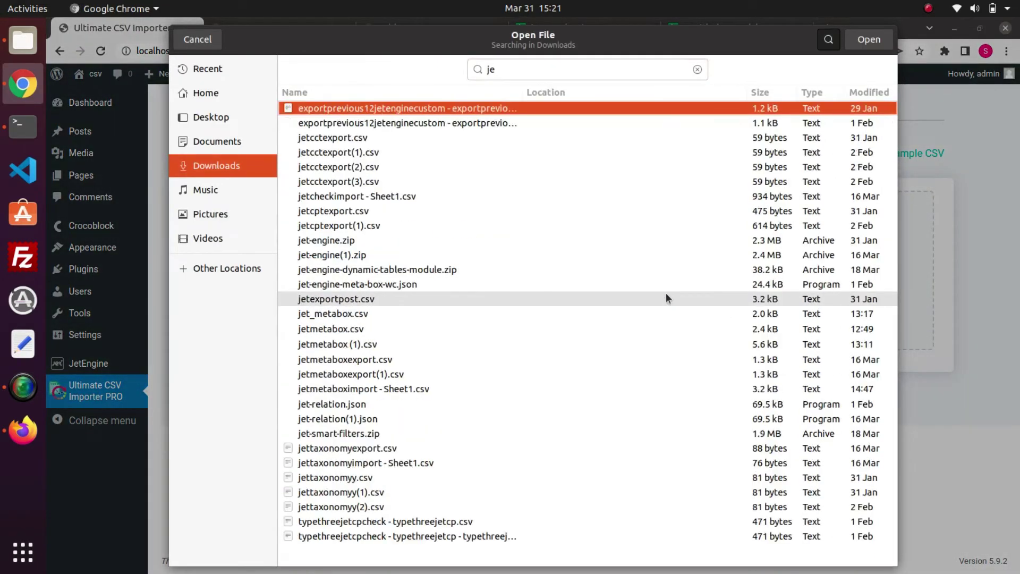
pyautogui.write('met')
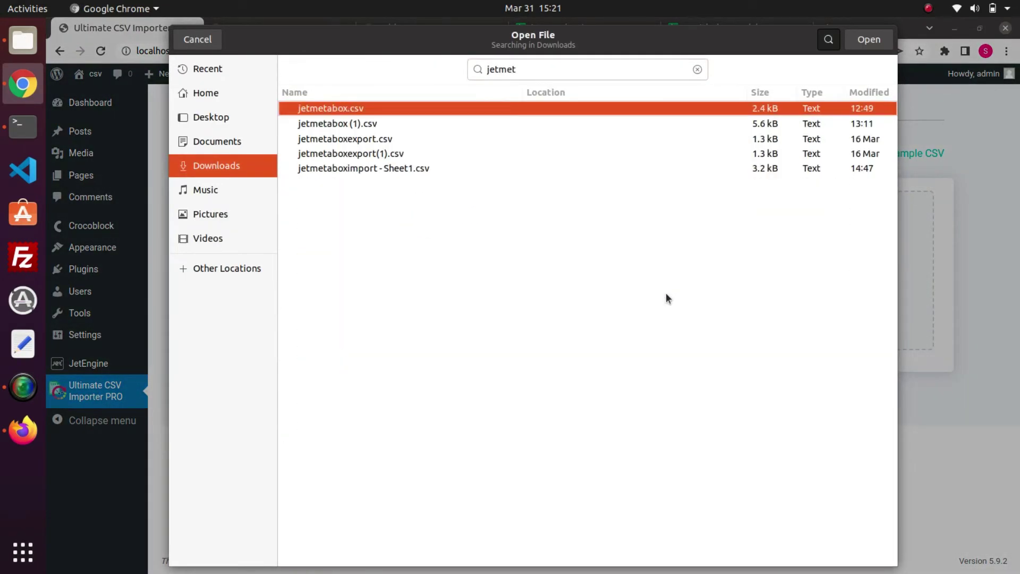
pyautogui.write('a')
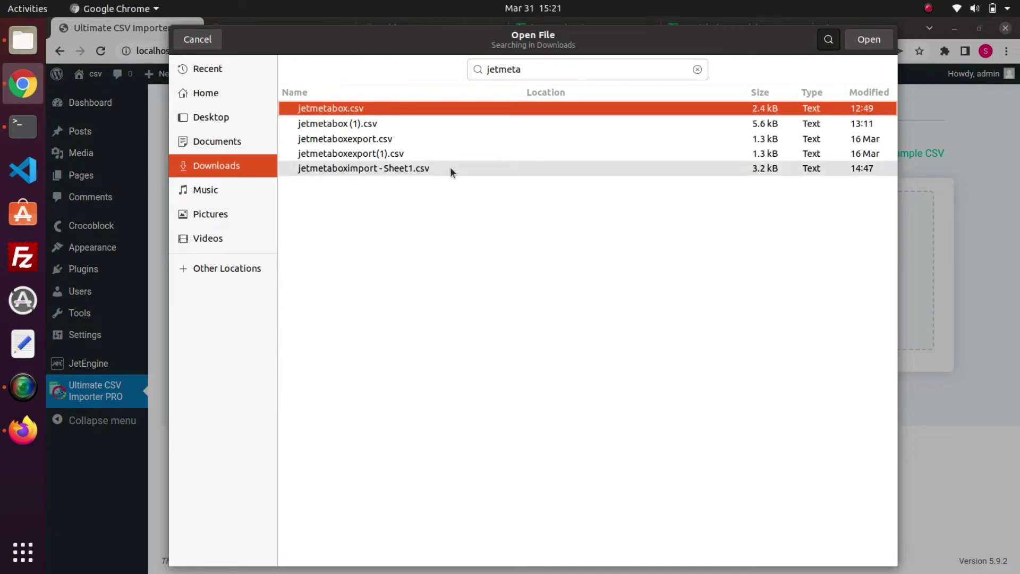
pyautogui.click(451, 168)
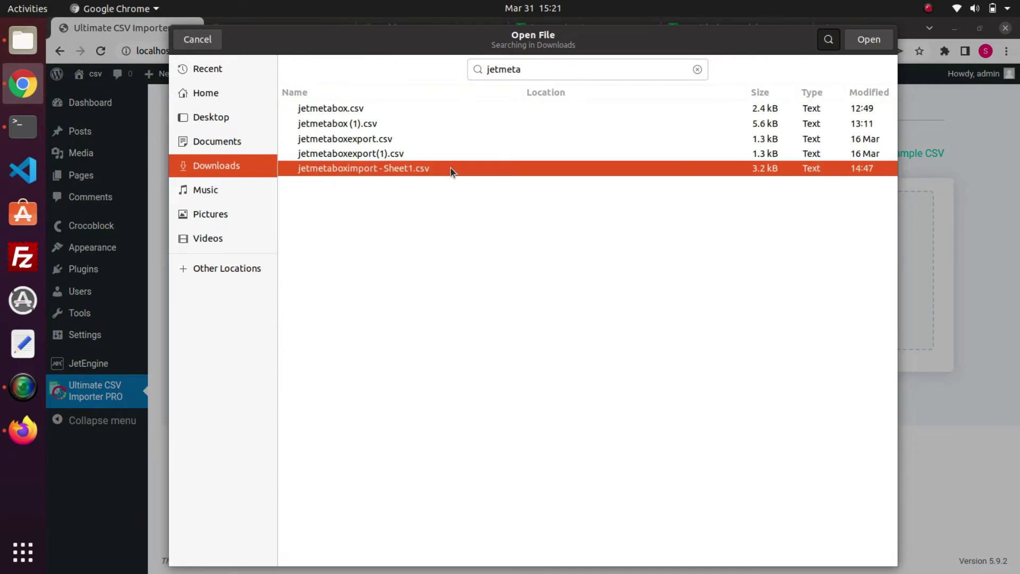
pyautogui.click(869, 40)
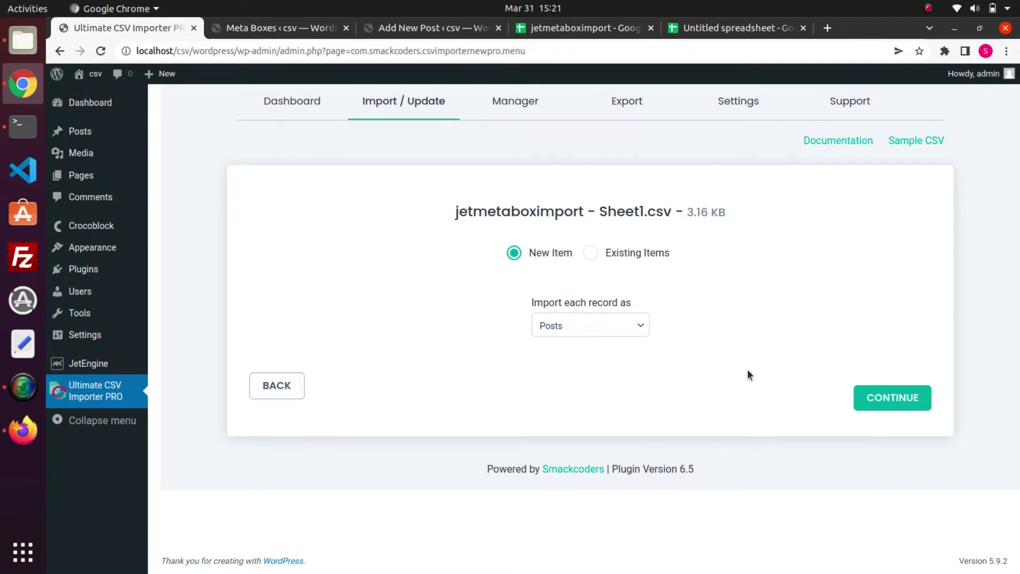
pyautogui.click(885, 399)
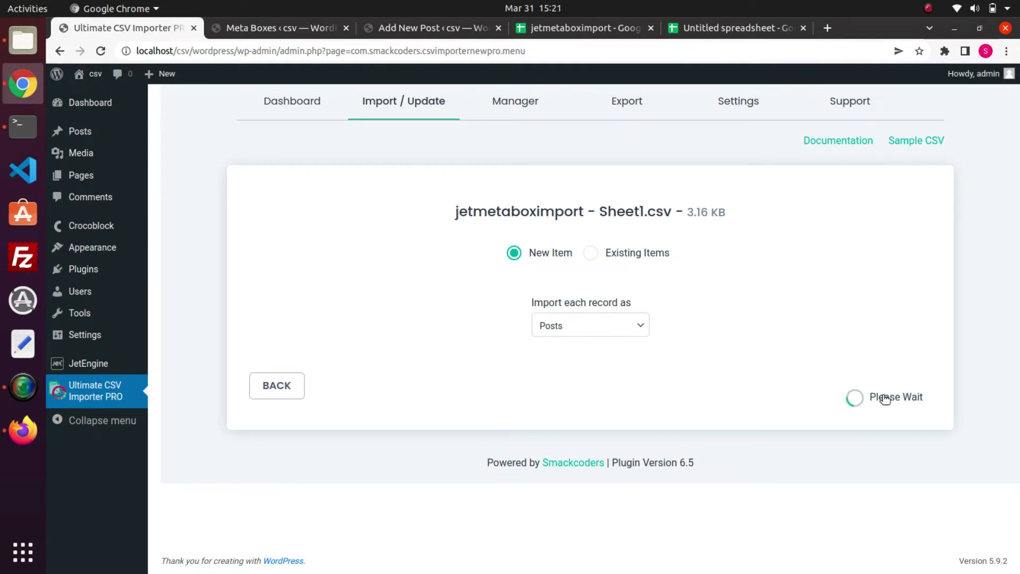
pyautogui.moveTo(1018, 248)
pyautogui.mouseDown()
pyautogui.moveTo(1009, 347)
pyautogui.moveTo(1005, 268)
pyautogui.moveTo(1017, 435)
pyautogui.mouseUp()
# - Confirm the JetEngine and repeater fields are auto-mapped to same-named CSV columns and submit the mapping
pyautogui.click(921, 281)
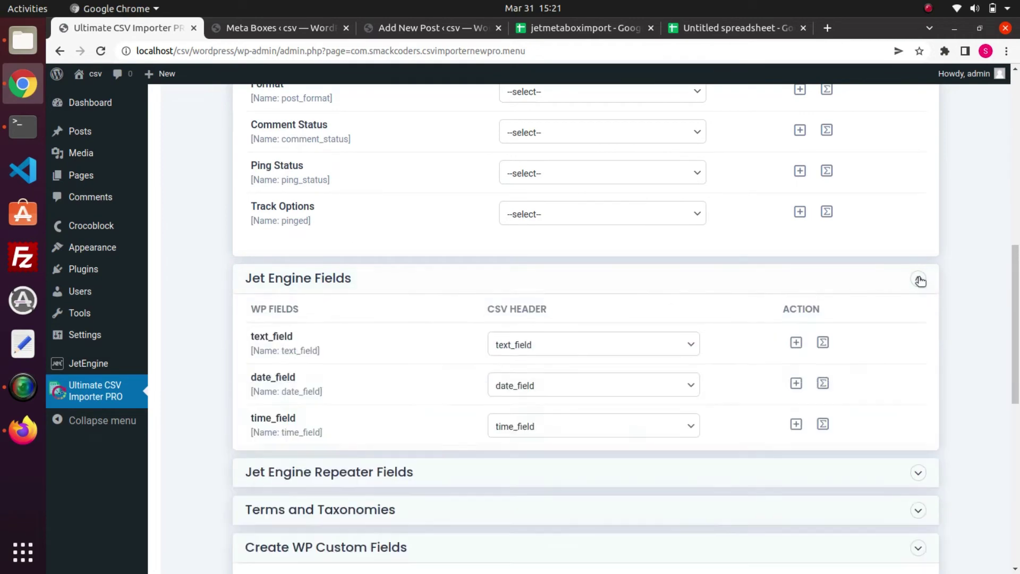
pyautogui.moveTo(1017, 284); pyautogui.dragTo(1016, 439)
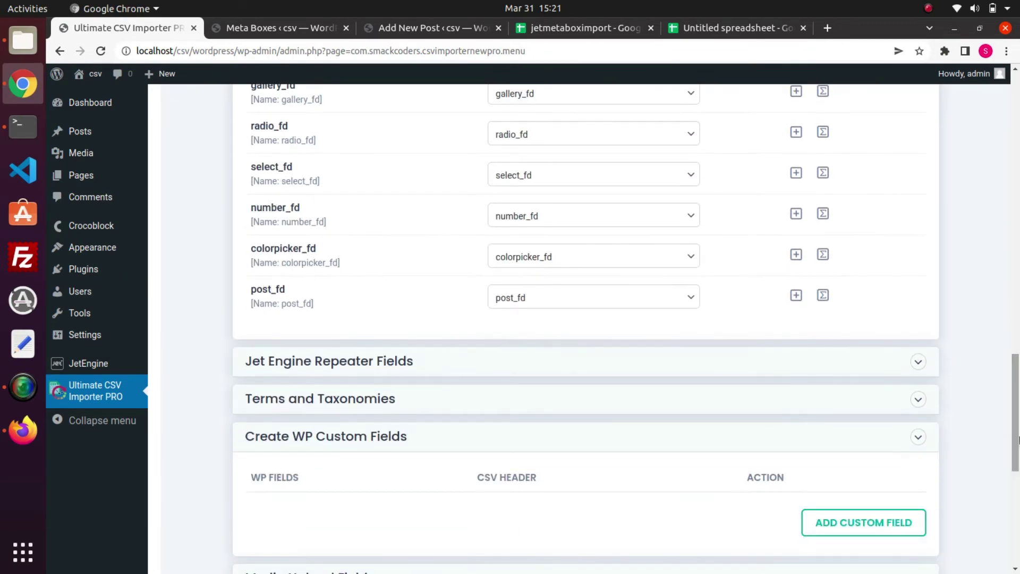
pyautogui.click(920, 363)
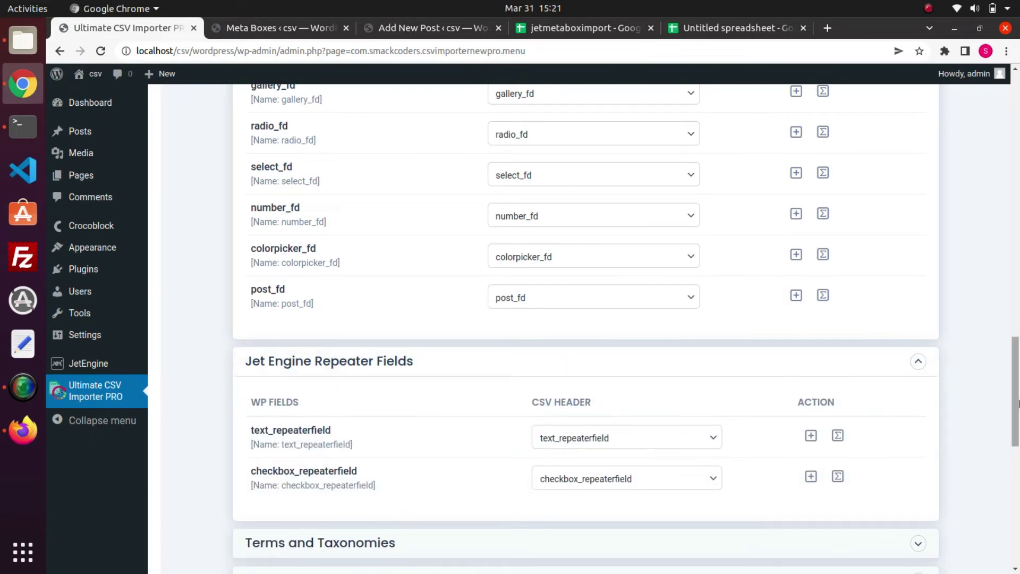
pyautogui.moveTo(1017, 398); pyautogui.dragTo(1016, 391)
pyautogui.scroll(5, 984, 347)
pyautogui.scroll(6, 982, 344)
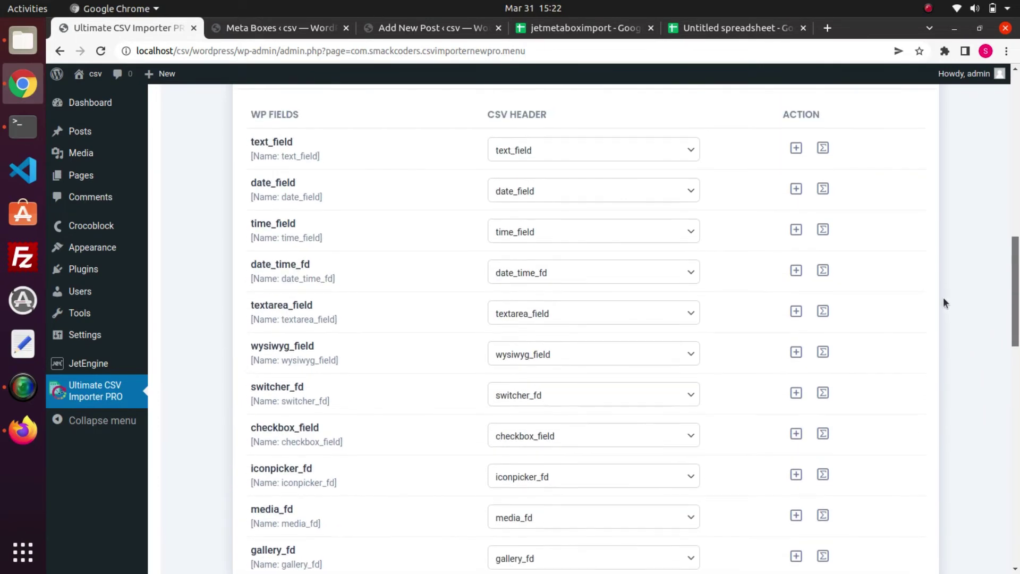
pyautogui.scroll(2, 931, 287)
pyautogui.scroll(1, 916, 271)
pyautogui.scroll(-4, 914, 271)
pyautogui.scroll(-2, 920, 303)
pyautogui.scroll(-1, 929, 323)
pyautogui.scroll(-1, 930, 333)
pyautogui.scroll(-2, 938, 352)
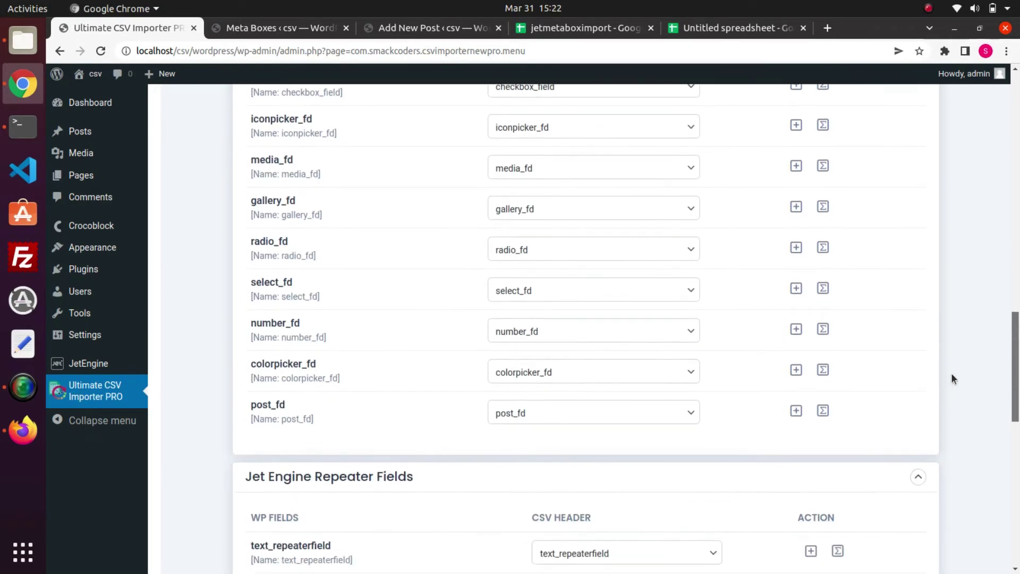
pyautogui.scroll(-1, 951, 372)
pyautogui.scroll(-1, 968, 413)
pyautogui.scroll(-2, 982, 447)
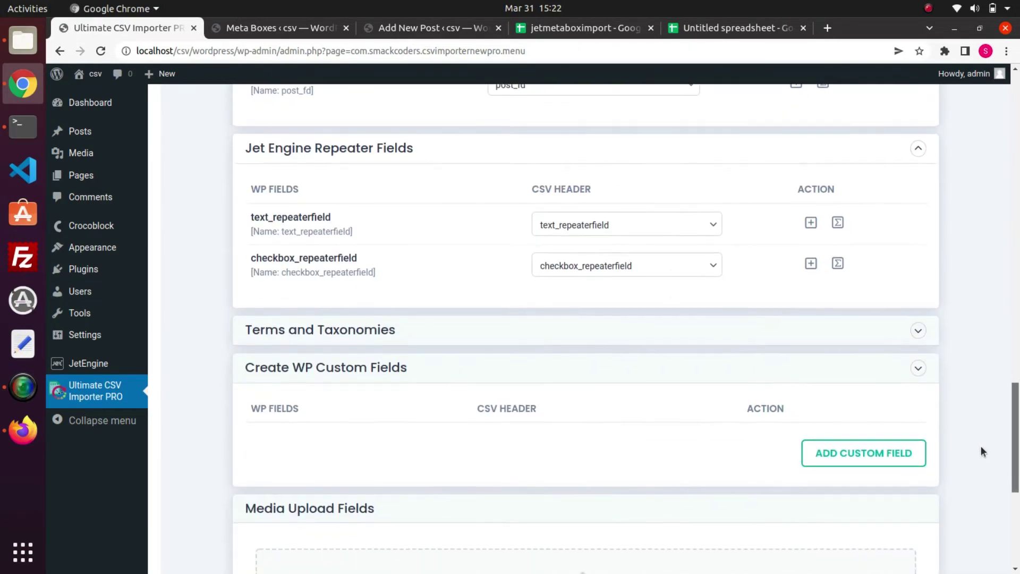
pyautogui.scroll(-2, 996, 478)
pyautogui.scroll(-2, 996, 477)
pyautogui.scroll(-1, 980, 483)
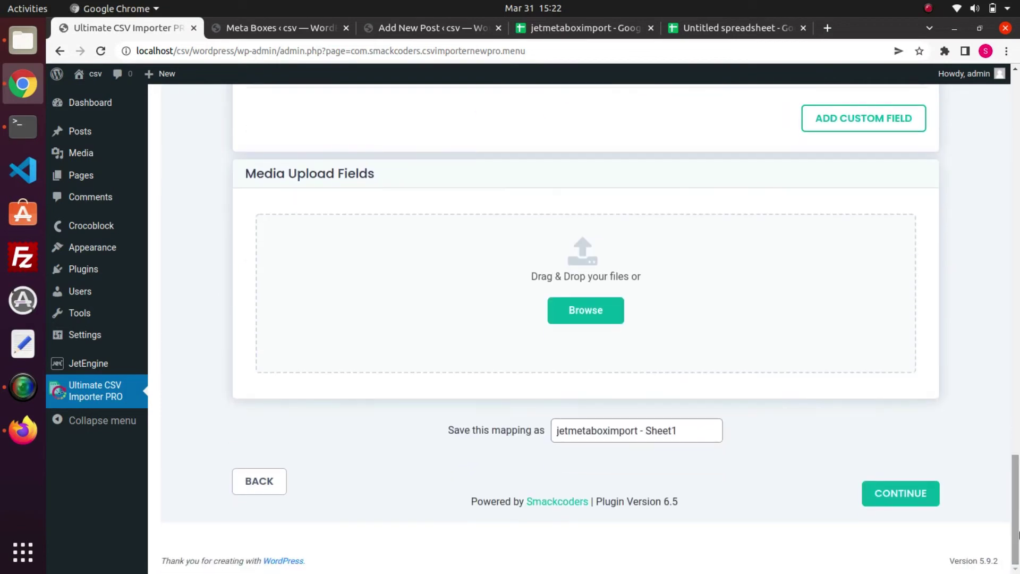
pyautogui.click(920, 494)
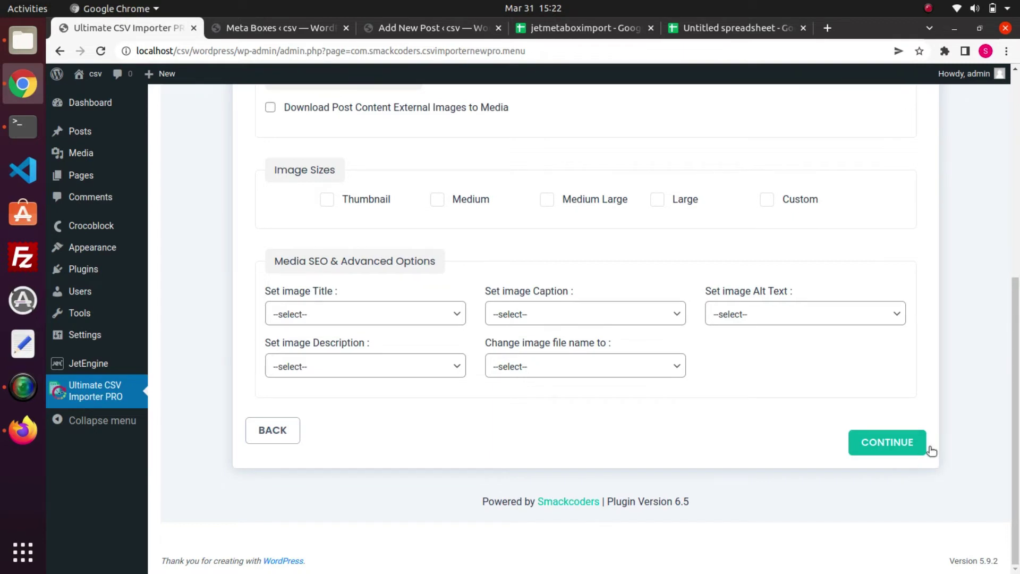
pyautogui.scroll(1, 1001, 395)
pyautogui.scroll(2, 1001, 391)
pyautogui.scroll(1, 996, 379)
pyautogui.scroll(2, 973, 354)
pyautogui.scroll(1, 945, 315)
pyautogui.scroll(1, 929, 287)
pyautogui.scroll(1, 924, 279)
pyautogui.scroll(-1, 911, 249)
pyautogui.scroll(-4, 927, 307)
pyautogui.scroll(-1, 1018, 430)
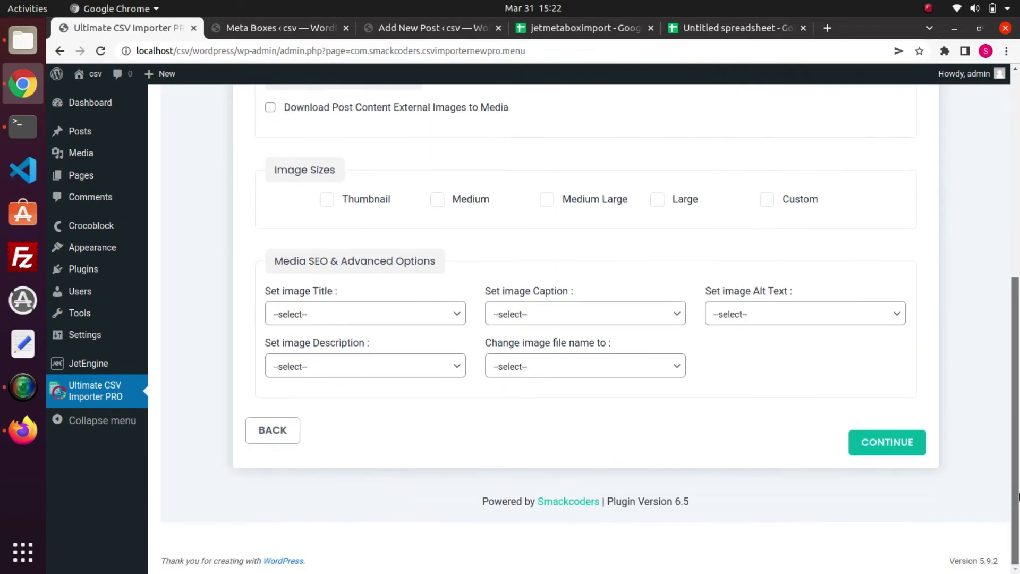
# - Accept the default media handling options and proceed to import configuration
pyautogui.click(868, 443)
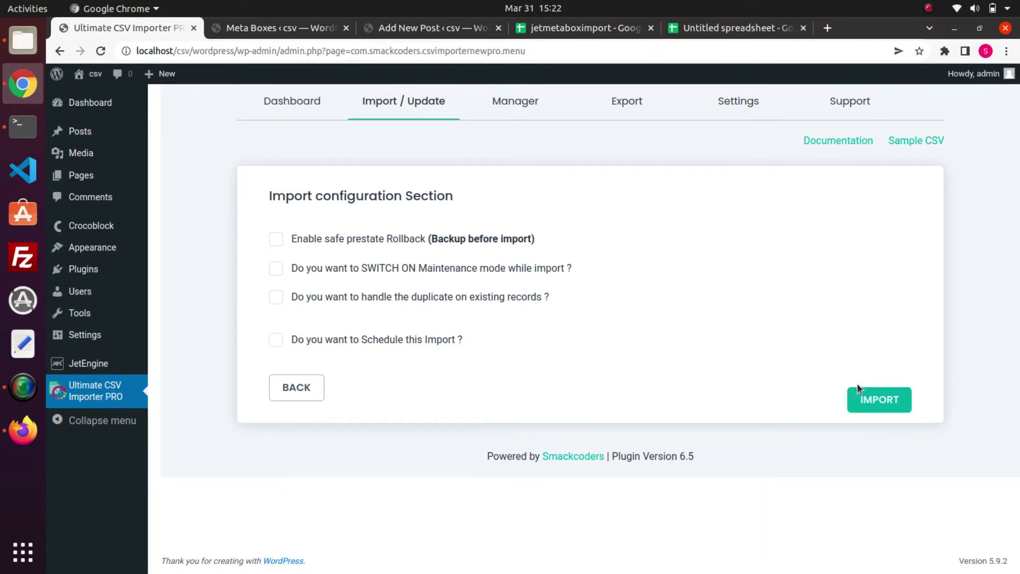
# - Start importing the 5 records with configuration options left unchecked
pyautogui.click(880, 409)
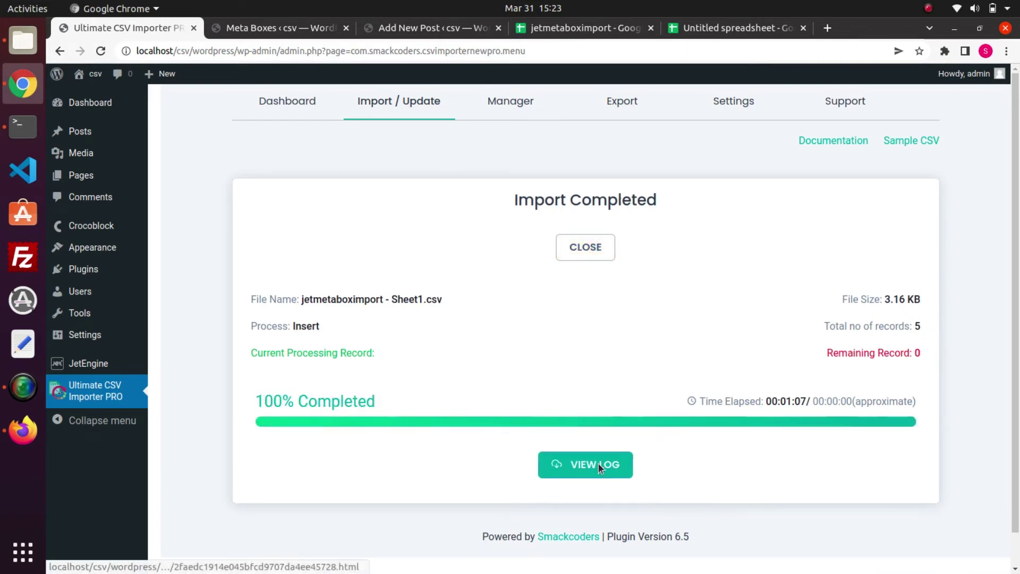
# - Review the import log and check the first two inserted posts' JetEngine fields in the editor
pyautogui.click(599, 472)
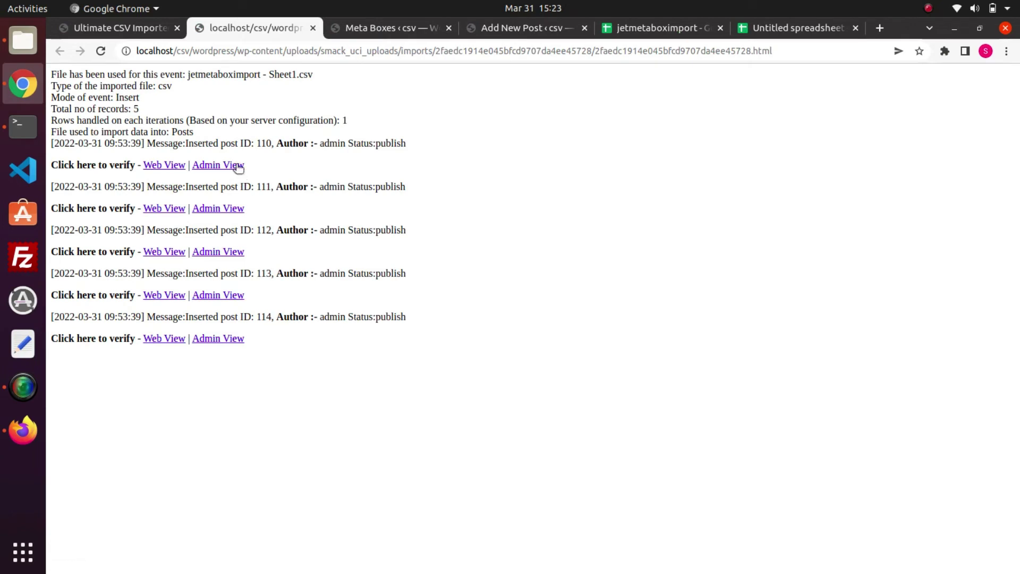
pyautogui.click(237, 166)
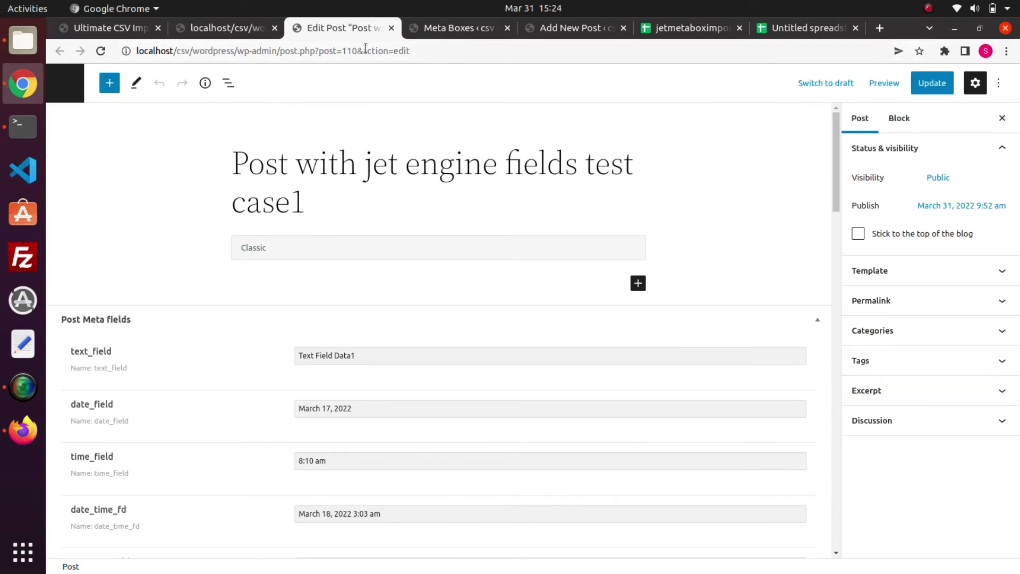
pyautogui.scroll(-1, 836, 182)
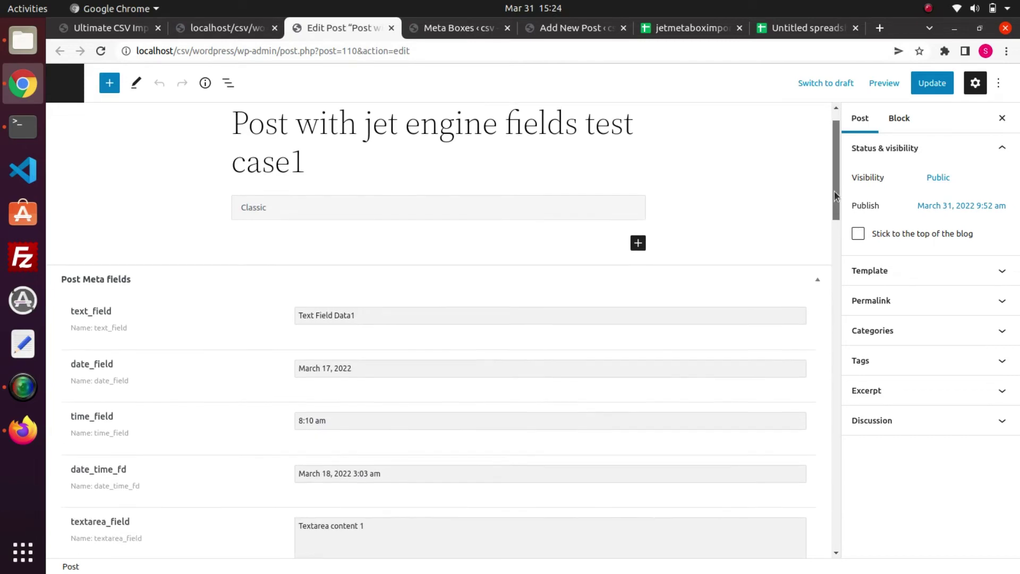
pyautogui.moveTo(836, 196)
pyautogui.mouseDown()
pyautogui.moveTo(830, 316)
pyautogui.moveTo(893, 540)
pyautogui.mouseUp()
pyautogui.scroll(10, 818, 294)
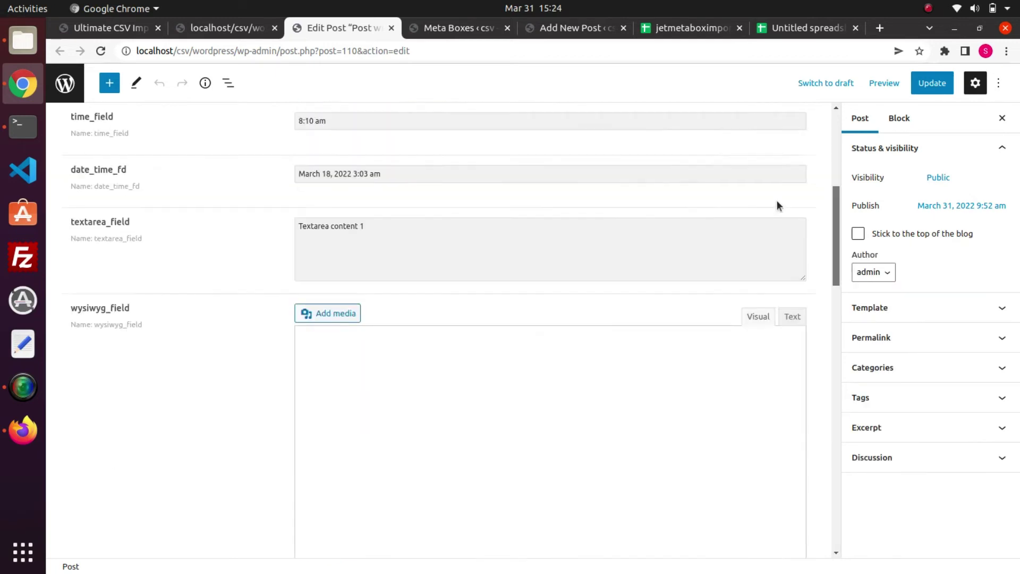
pyautogui.scroll(10, 775, 194)
pyautogui.scroll(5, 774, 189)
pyautogui.scroll(-5, 778, 260)
pyautogui.scroll(1, 778, 259)
pyautogui.scroll(2, 774, 237)
pyautogui.scroll(2, 766, 219)
pyautogui.click(220, 34)
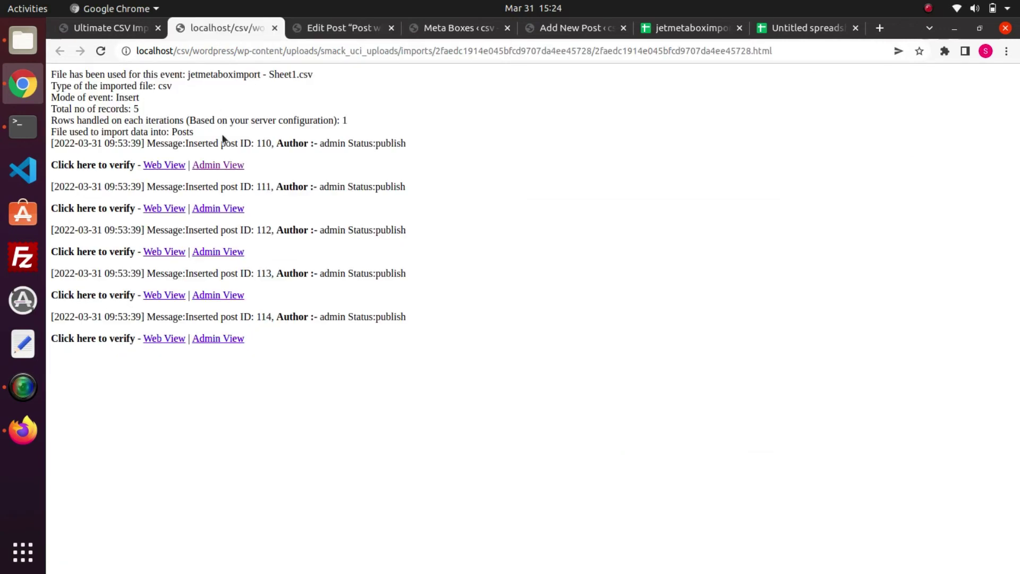
pyautogui.click(223, 209)
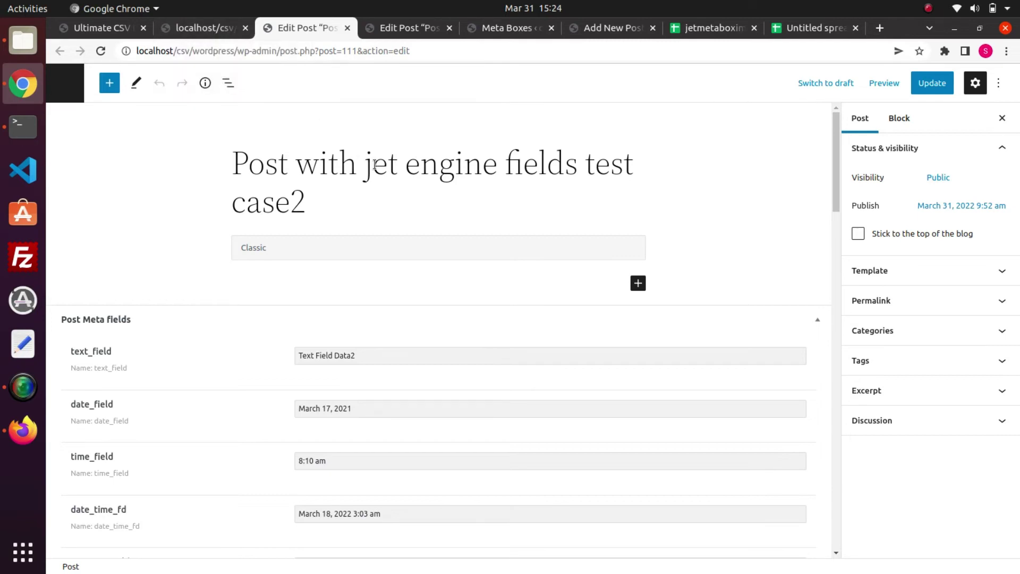
# - Check post 112 'test case3' shows its imported meta values, then return to the Import Completed page
pyautogui.click(222, 30)
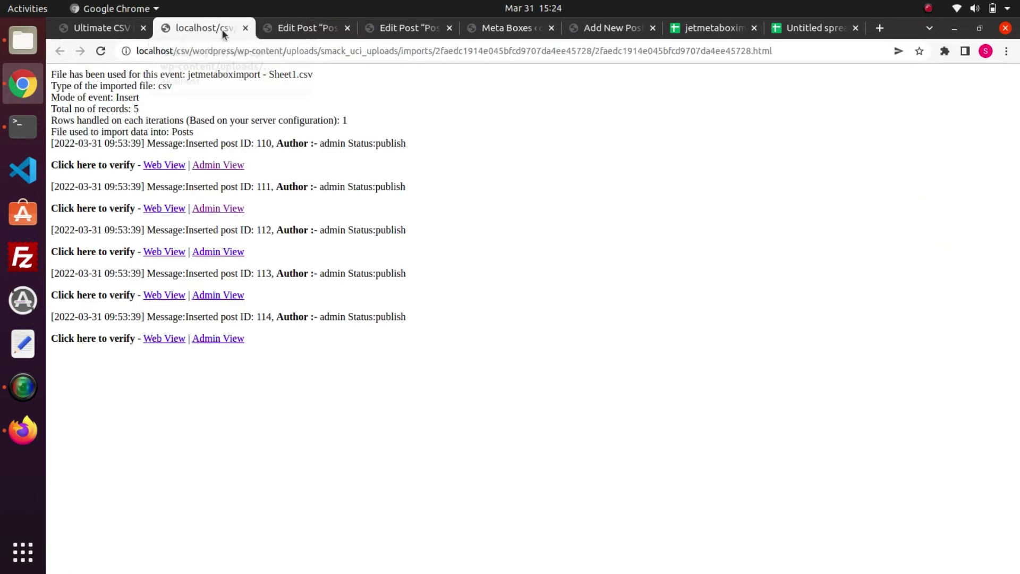
pyautogui.click(224, 252)
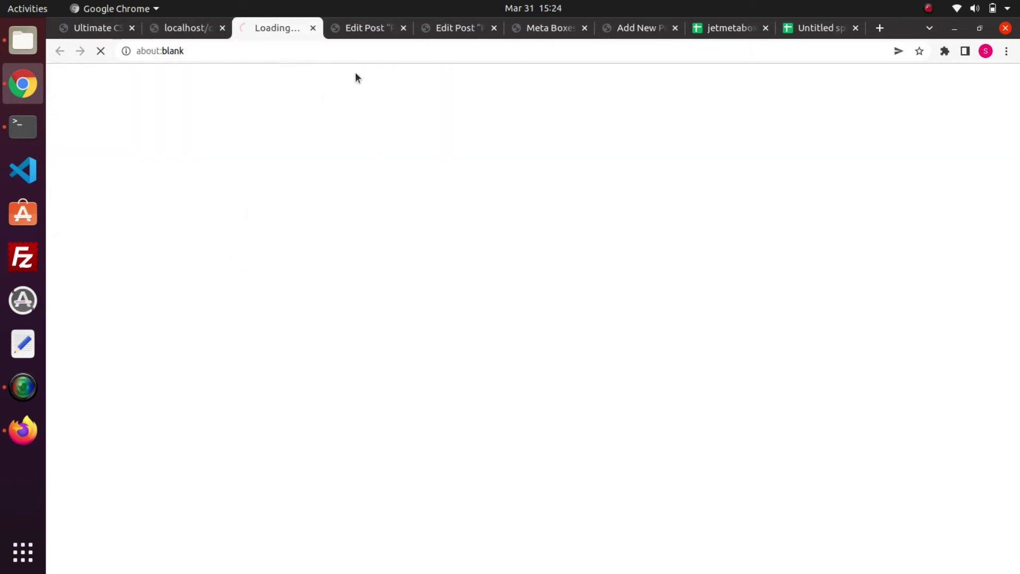
pyautogui.click(361, 33)
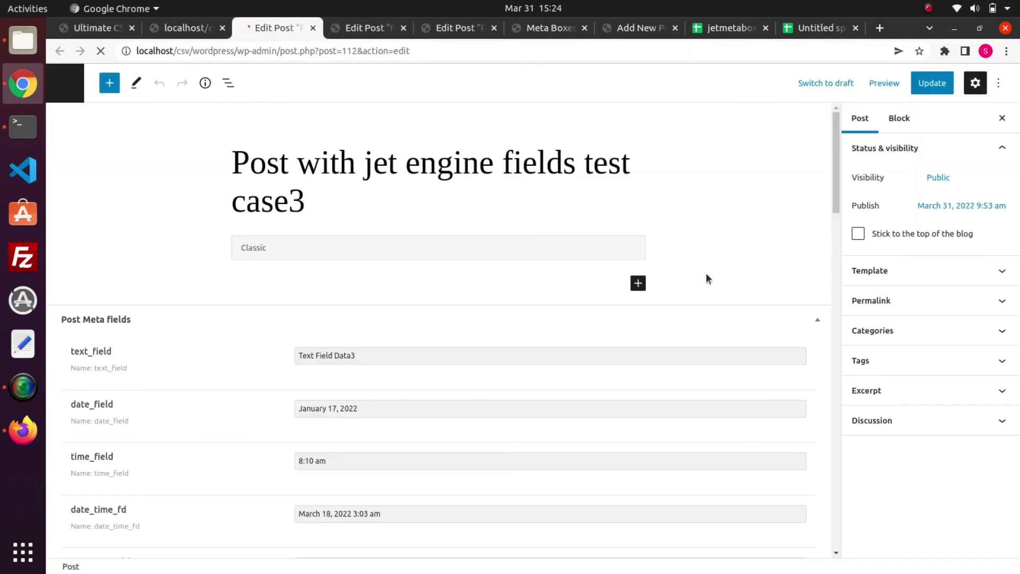
pyautogui.scroll(-1, 830, 215)
pyautogui.scroll(-2, 834, 219)
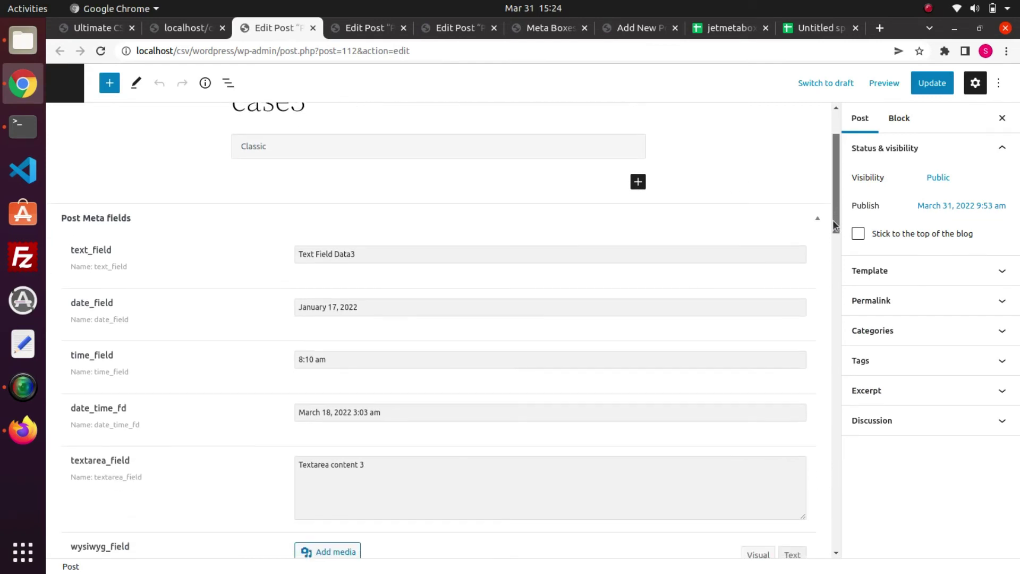
pyautogui.moveTo(833, 219)
pyautogui.mouseDown()
pyautogui.moveTo(824, 288)
pyautogui.moveTo(801, 200)
pyautogui.mouseUp()
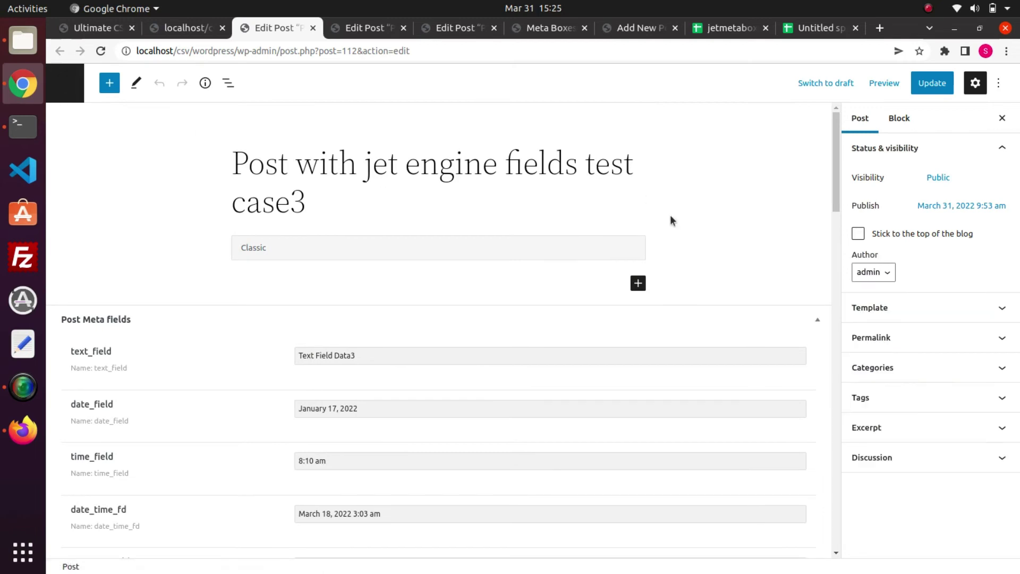
pyautogui.moveTo(837, 195)
pyautogui.mouseDown()
pyautogui.moveTo(830, 325)
pyautogui.moveTo(822, 271)
pyautogui.moveTo(832, 380)
pyautogui.moveTo(828, 543)
pyautogui.moveTo(821, 538)
pyautogui.mouseUp()
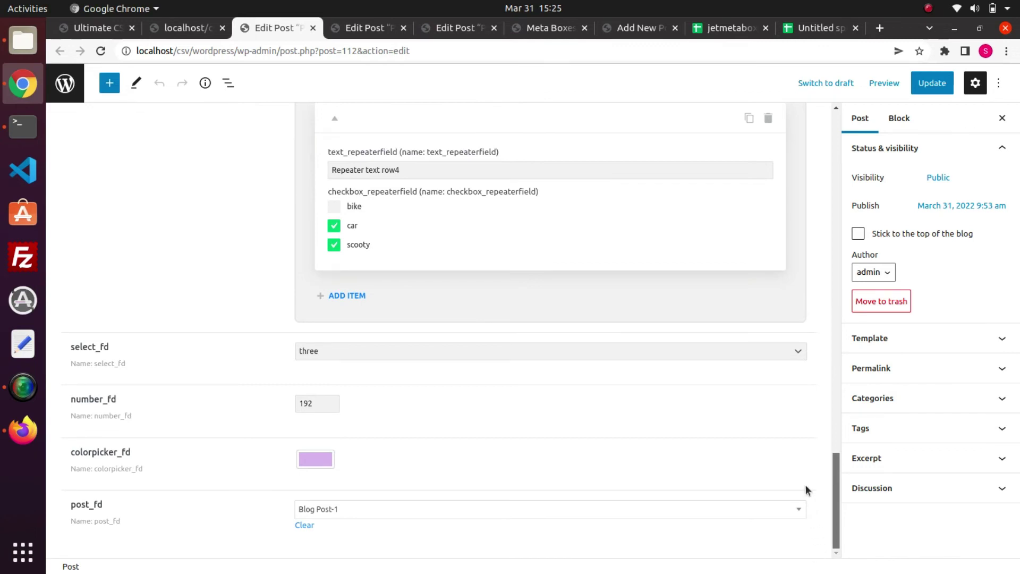
pyautogui.scroll(10, 782, 383)
pyautogui.scroll(5, 757, 287)
pyautogui.scroll(2, 724, 237)
pyautogui.scroll(3, 694, 195)
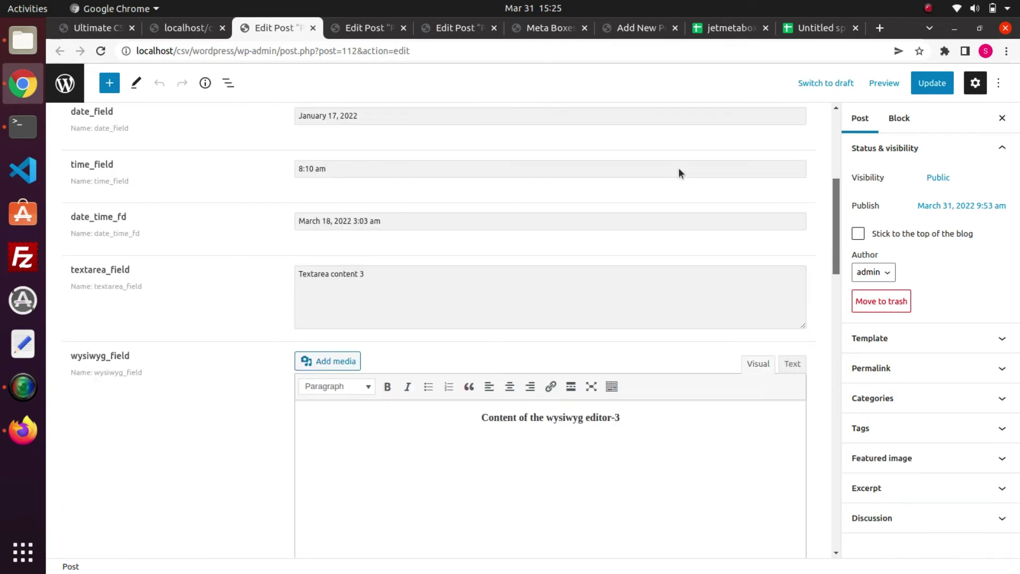
pyautogui.scroll(4, 679, 167)
pyautogui.scroll(1, 636, 127)
pyautogui.scroll(3, 629, 123)
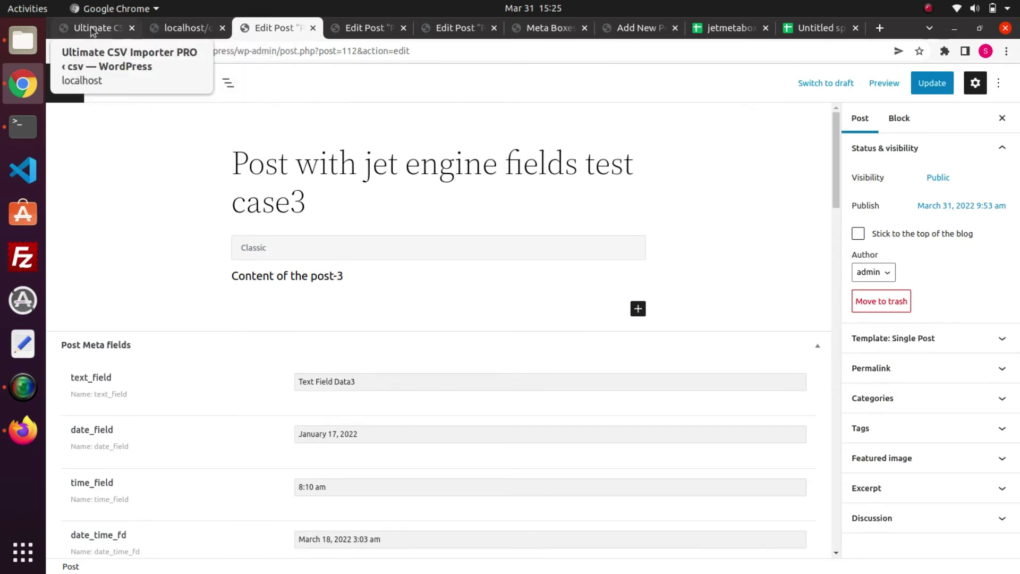
pyautogui.click(89, 29)
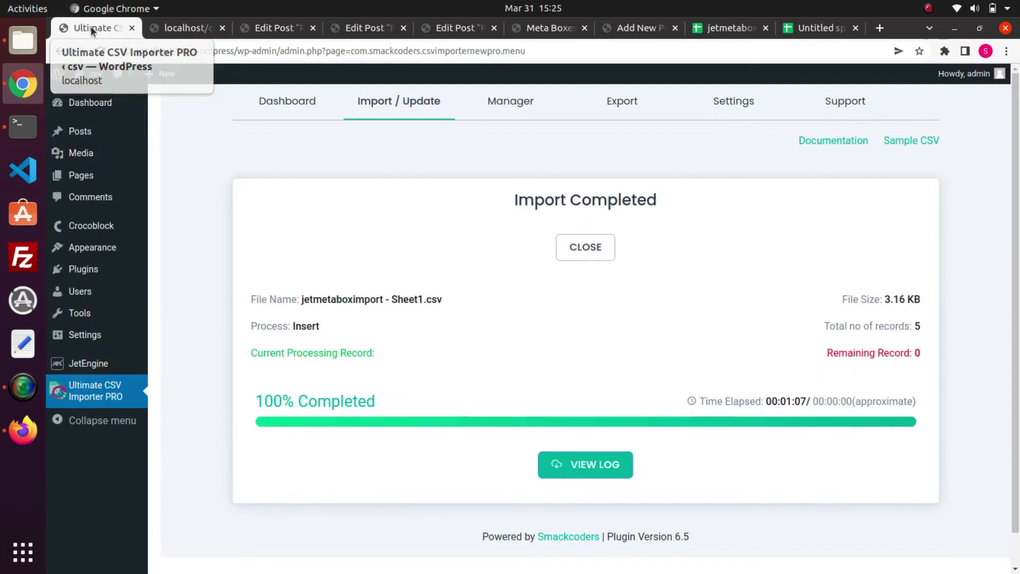
# - Choose Posts as the export module (10 posts found) and continue to the export settings
pyautogui.click(615, 118)
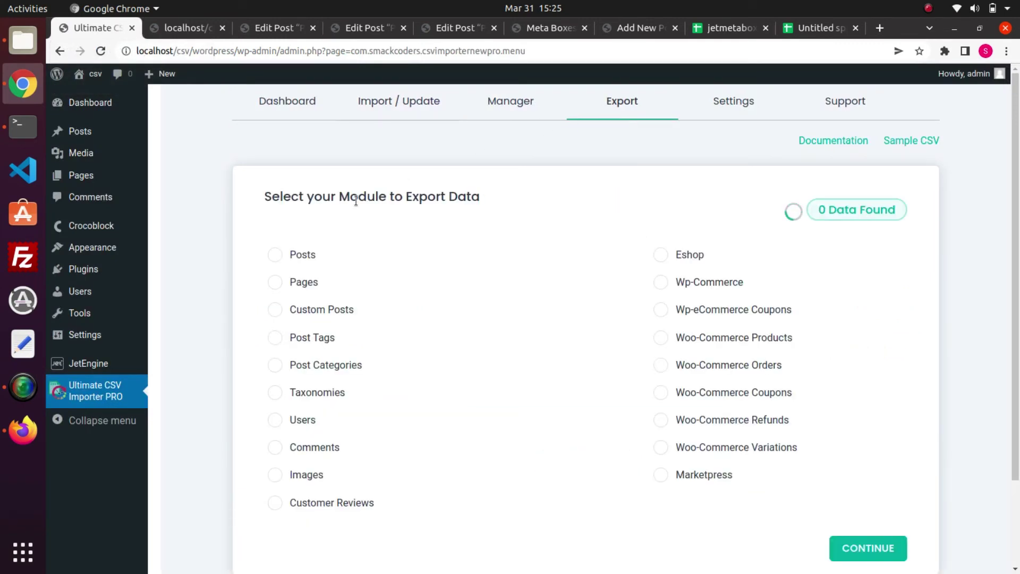
pyautogui.click(282, 261)
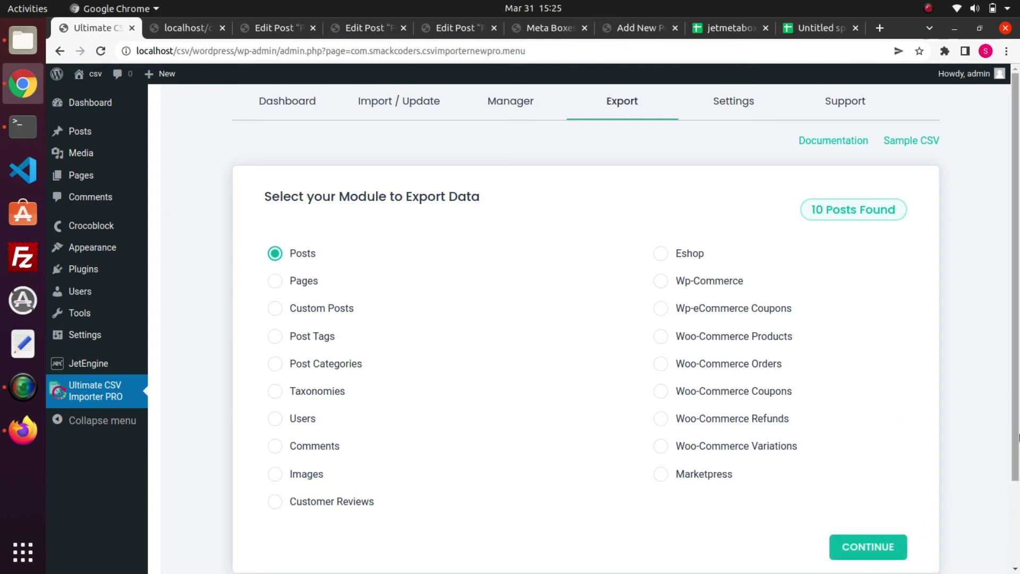
pyautogui.scroll(-2, 1019, 437)
pyautogui.click(878, 472)
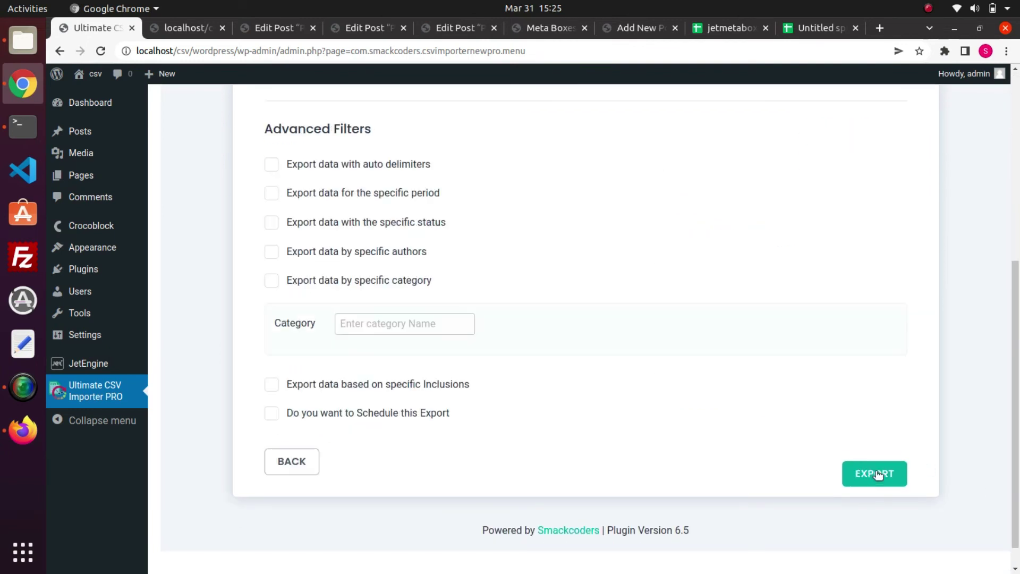
pyautogui.moveTo(1014, 452); pyautogui.dragTo(976, 276)
# - Export all 10 posts as jetmetaboxexports.csv and download the file
pyautogui.click(351, 237)
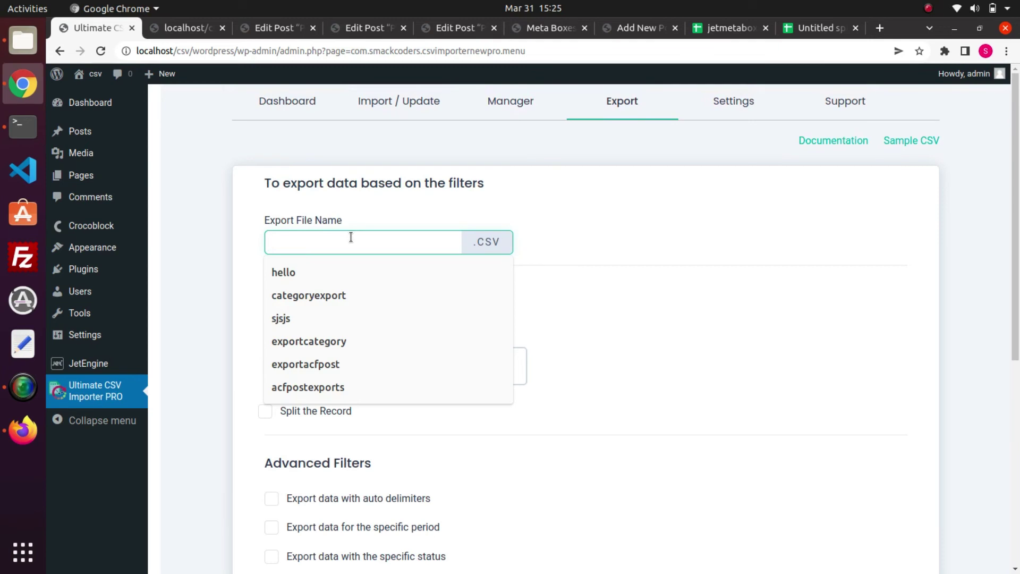
pyautogui.write('jetmeta')
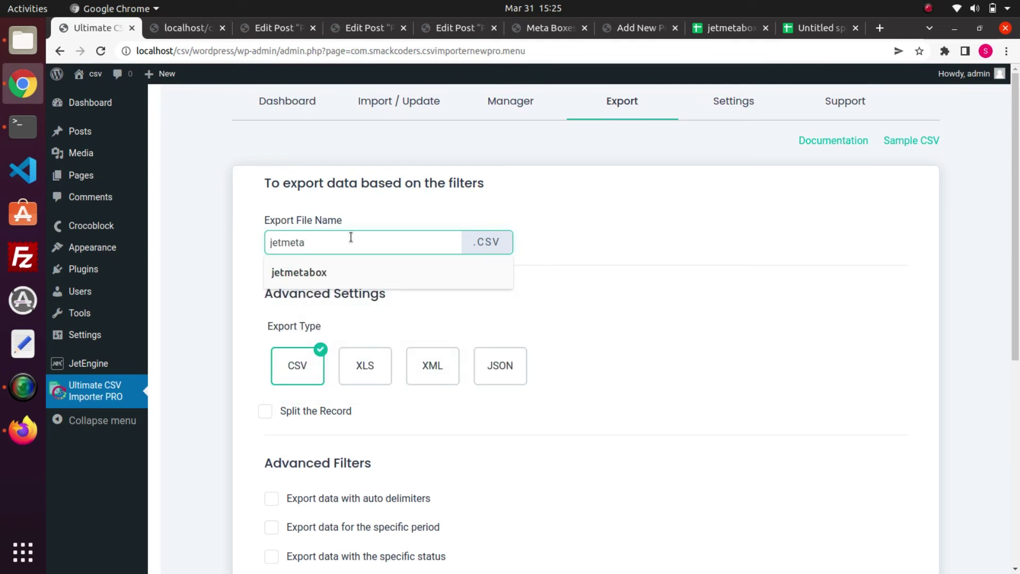
pyautogui.write('boxexporte')
pyautogui.press('BackSpace')
pyautogui.write('s')
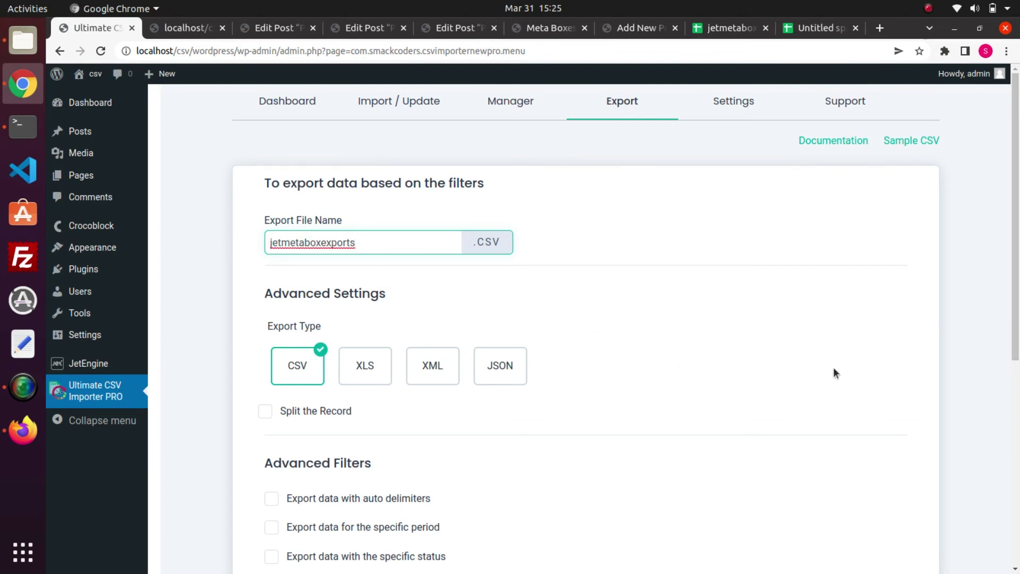
pyautogui.moveTo(1017, 335); pyautogui.dragTo(1019, 367)
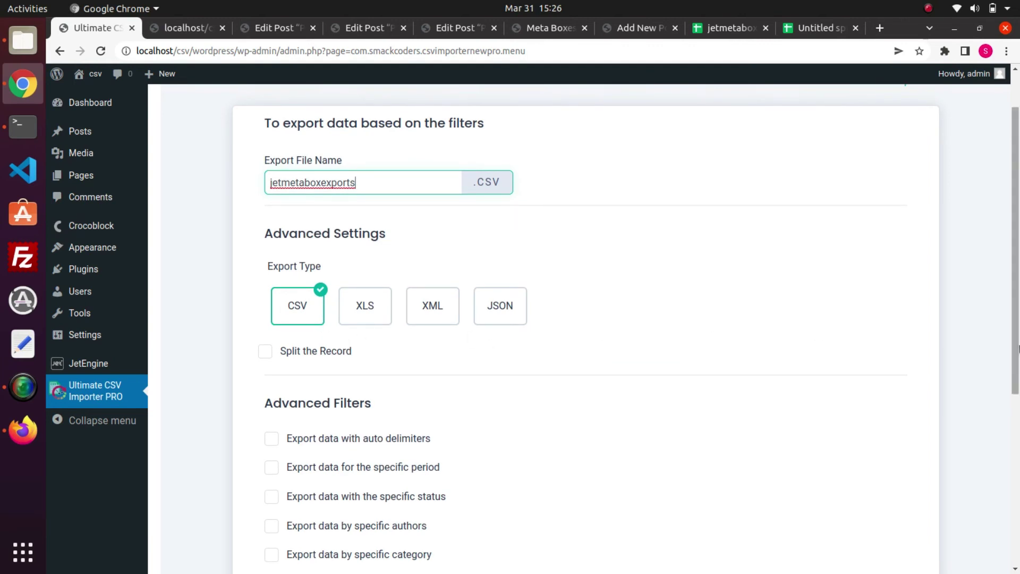
pyautogui.moveTo(1019, 347); pyautogui.dragTo(1019, 533)
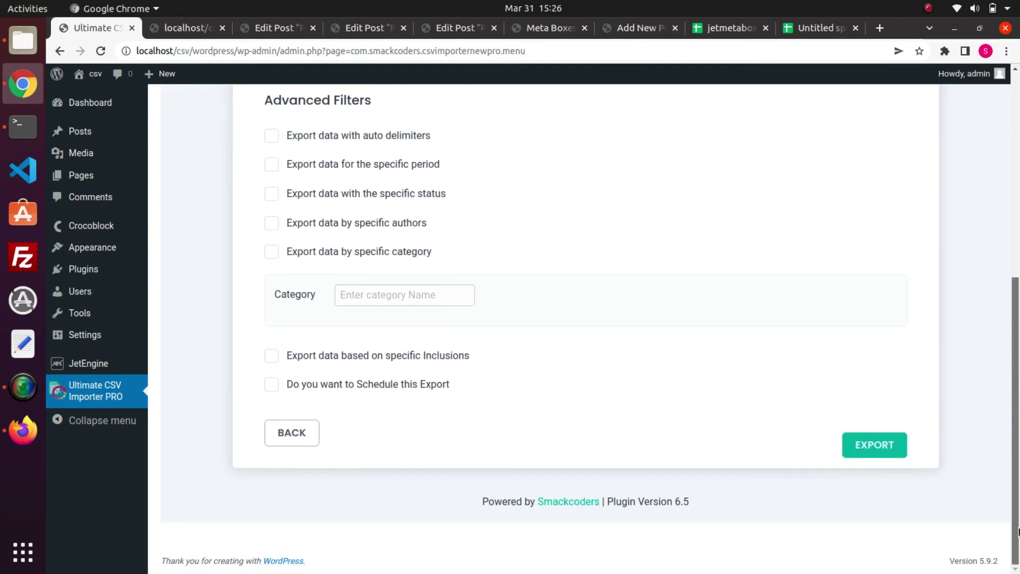
pyautogui.click(878, 444)
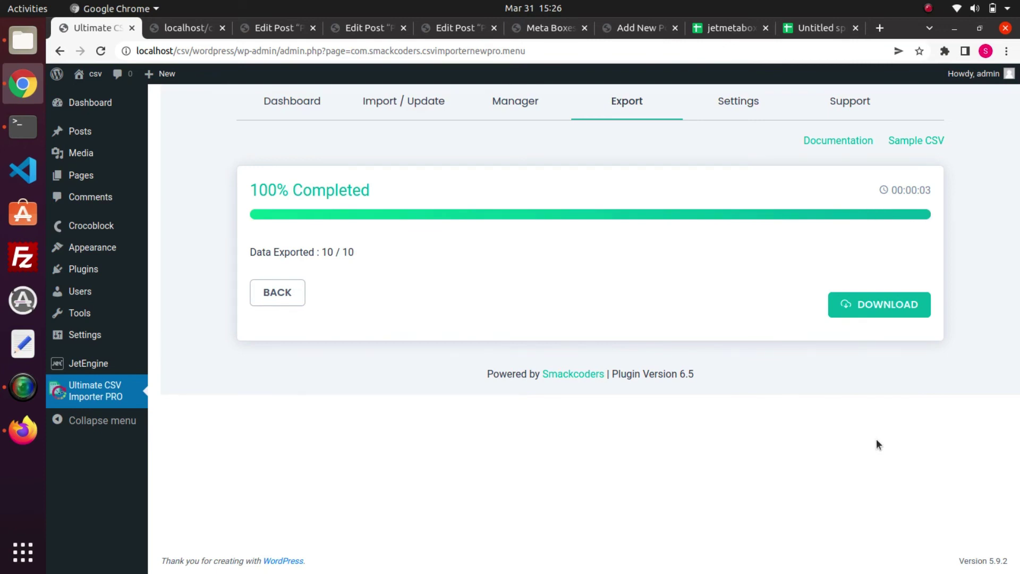
pyautogui.click(850, 304)
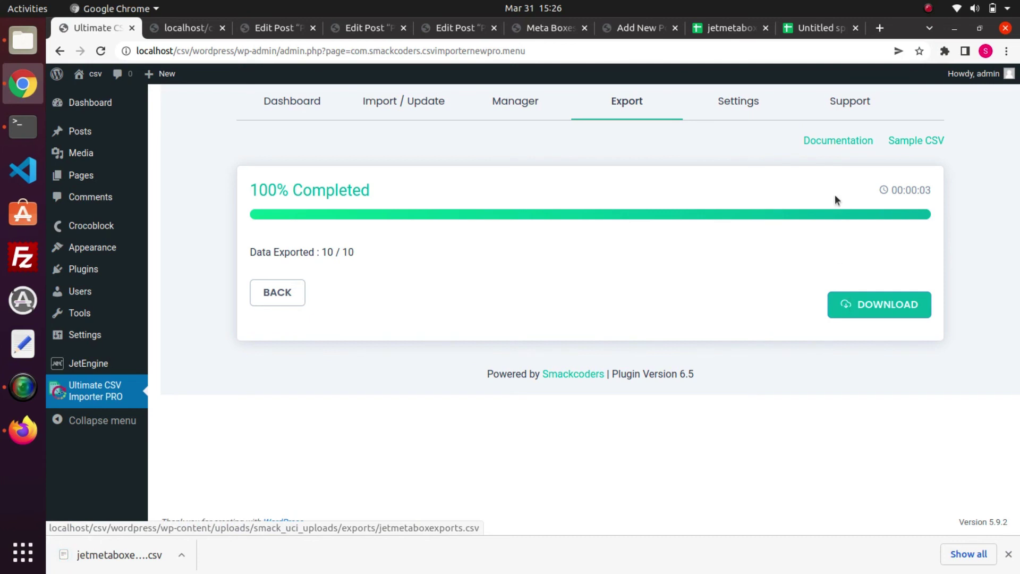
# - Upload jetmetaboxexports.csv from Downloads into the blank Google Sheets spreadsheet
pyautogui.click(806, 32)
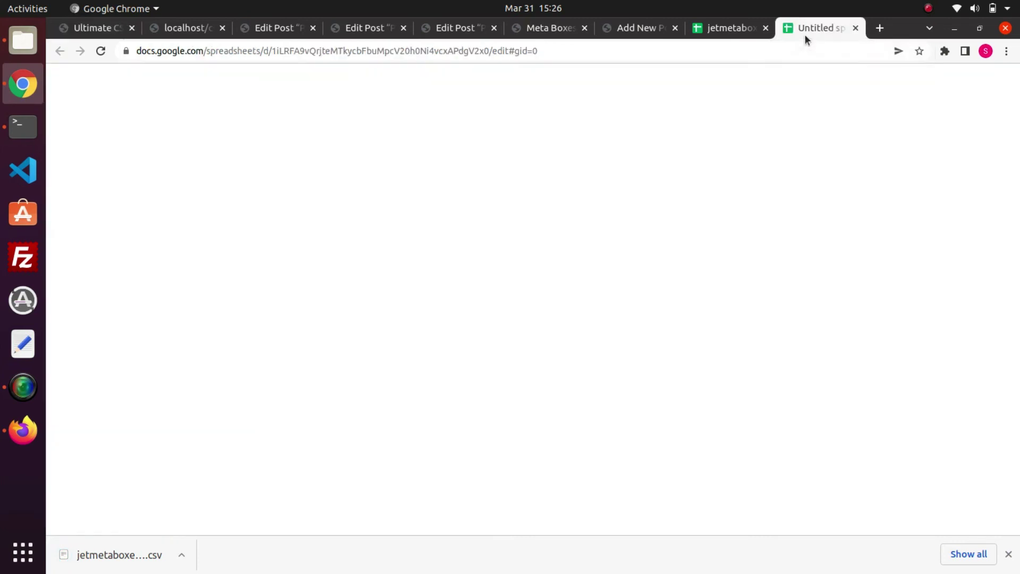
pyautogui.click(99, 97)
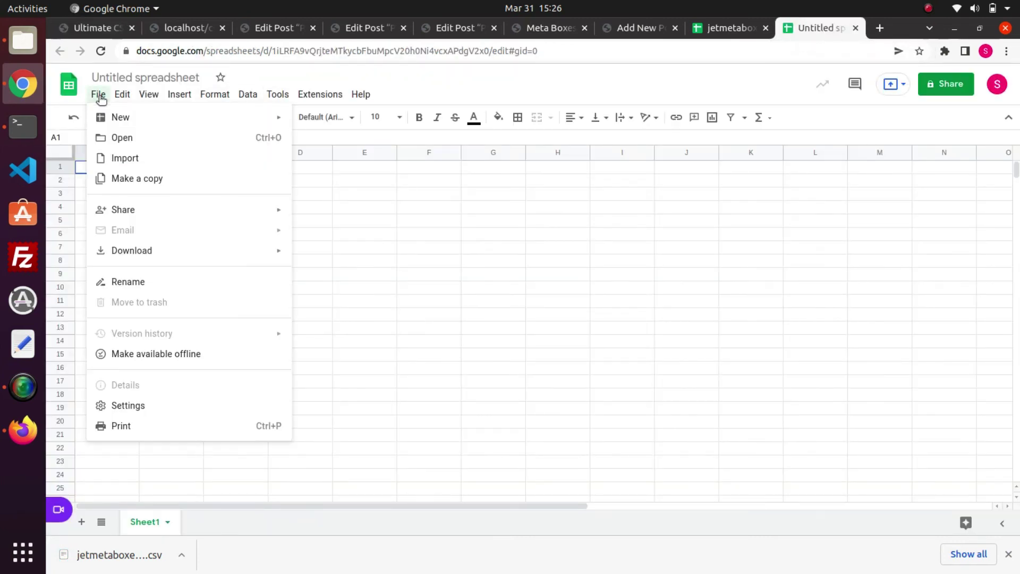
pyautogui.click(291, 157)
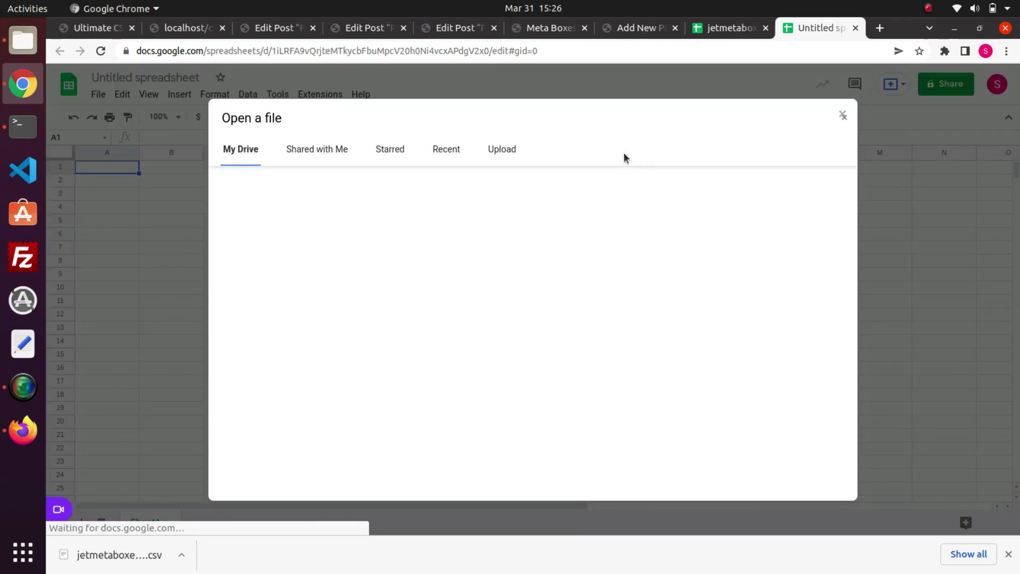
pyautogui.click(505, 152)
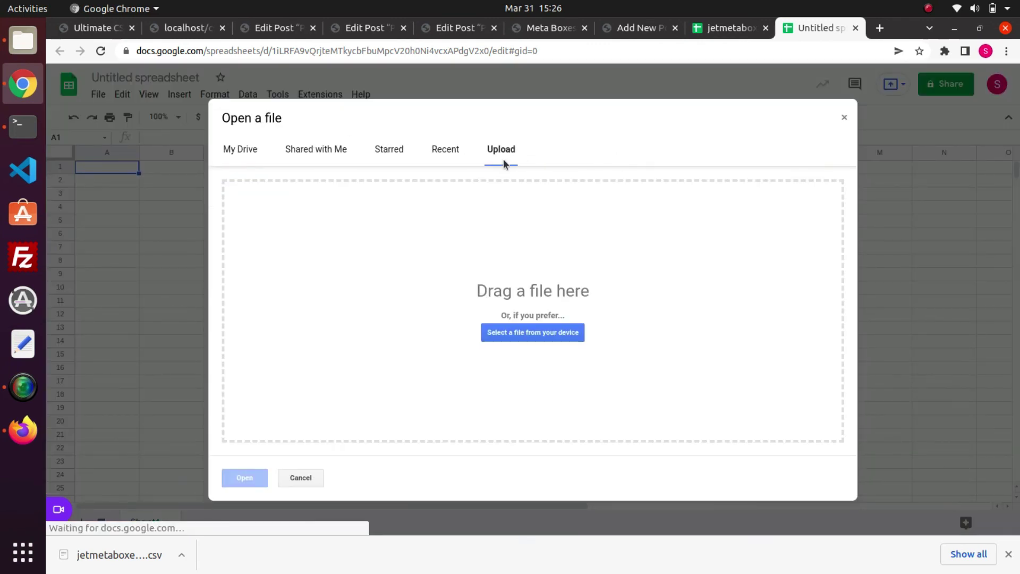
pyautogui.click(506, 332)
pyautogui.write('jetmet')
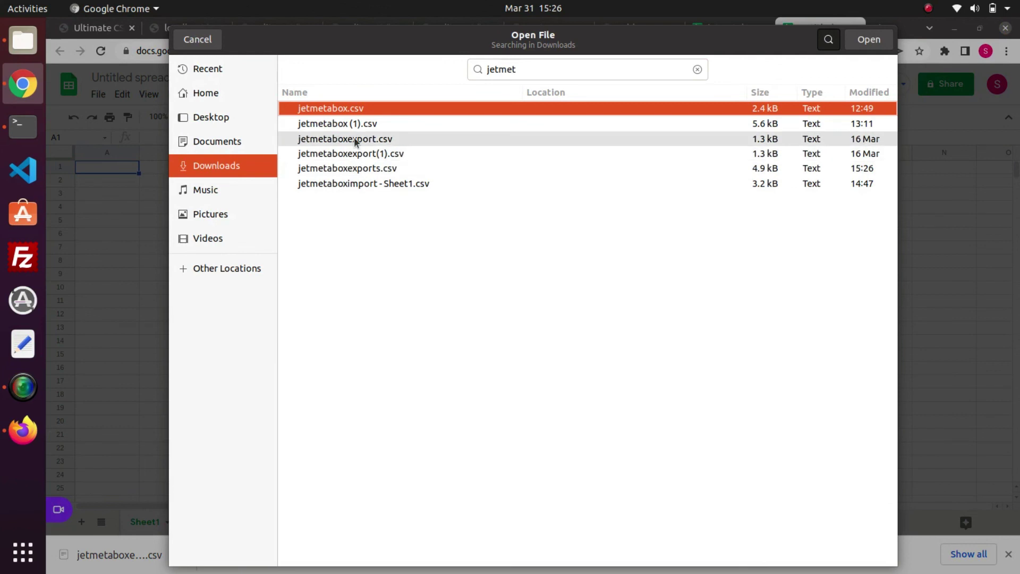
pyautogui.click(399, 168)
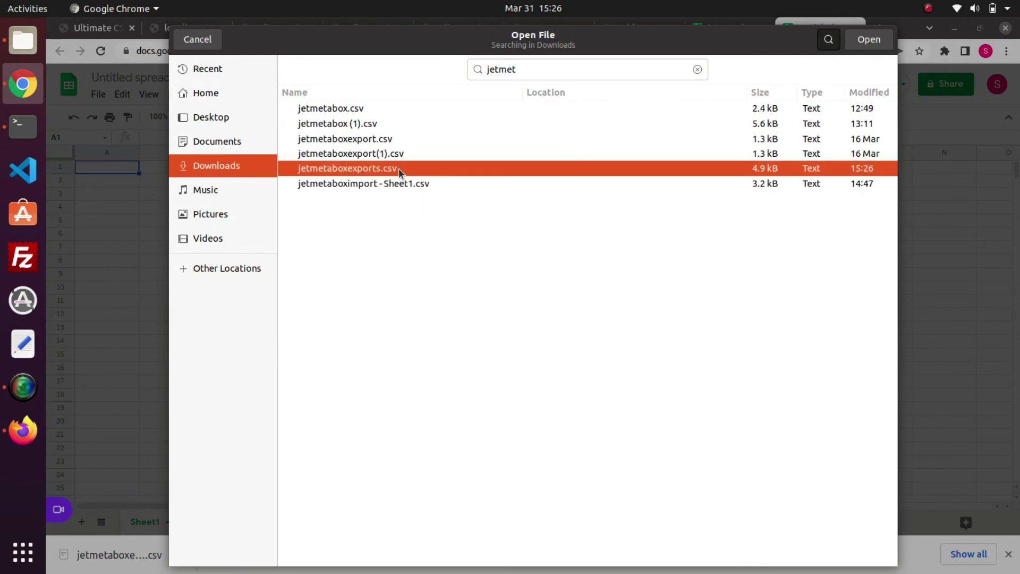
pyautogui.click(863, 40)
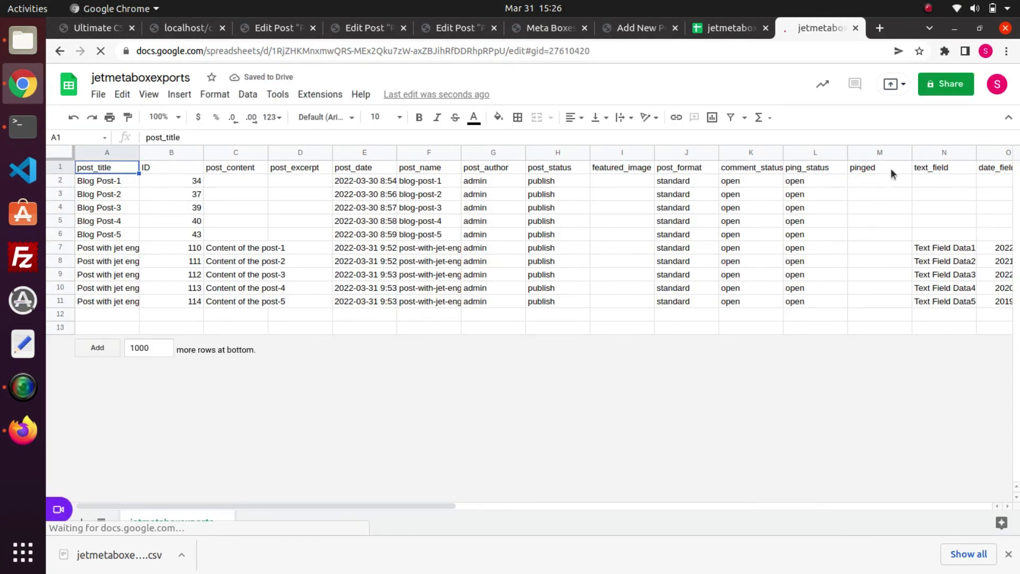
pyautogui.doubleClick(924, 170)
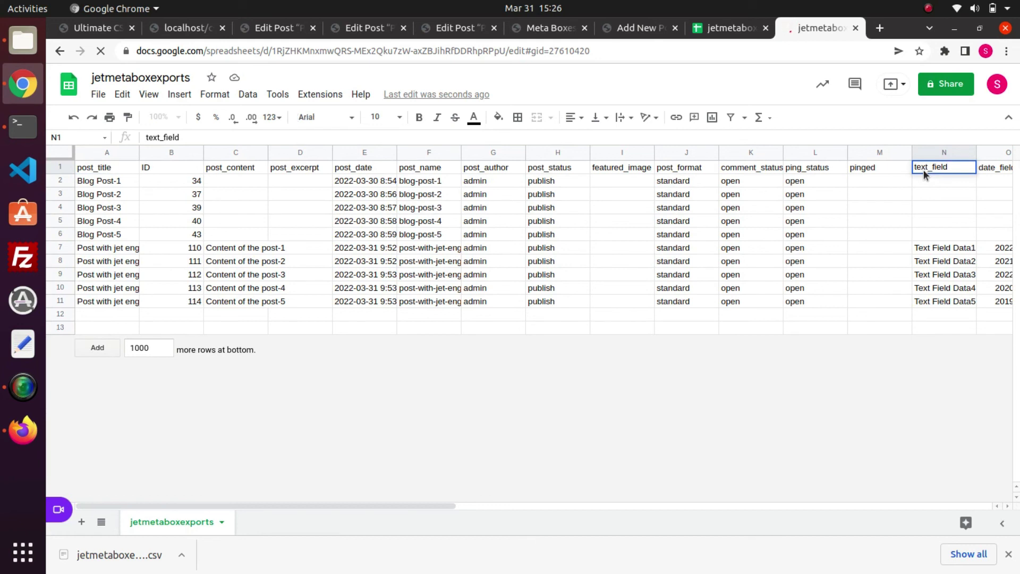
pyautogui.click(995, 176)
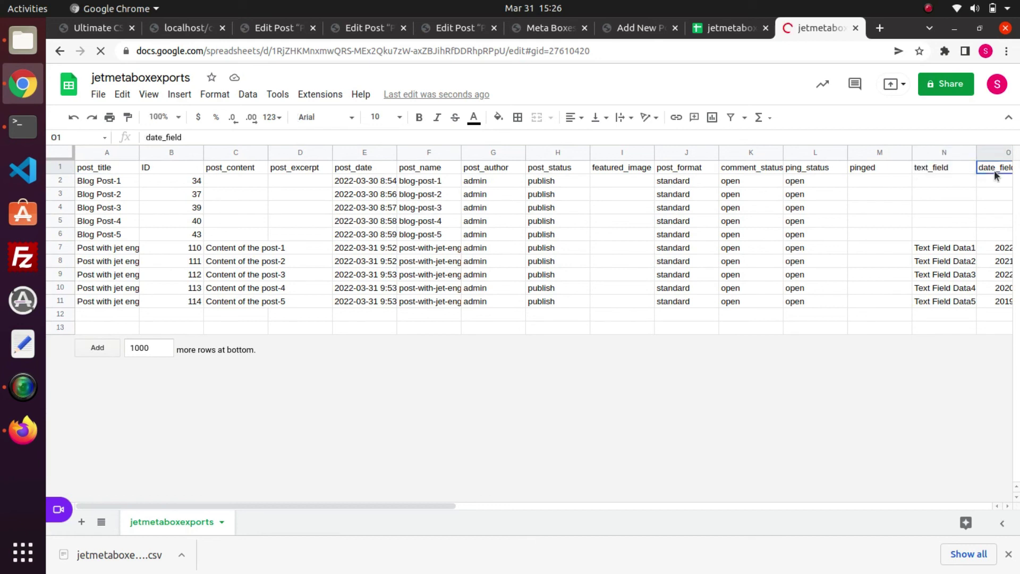
pyautogui.click(944, 169)
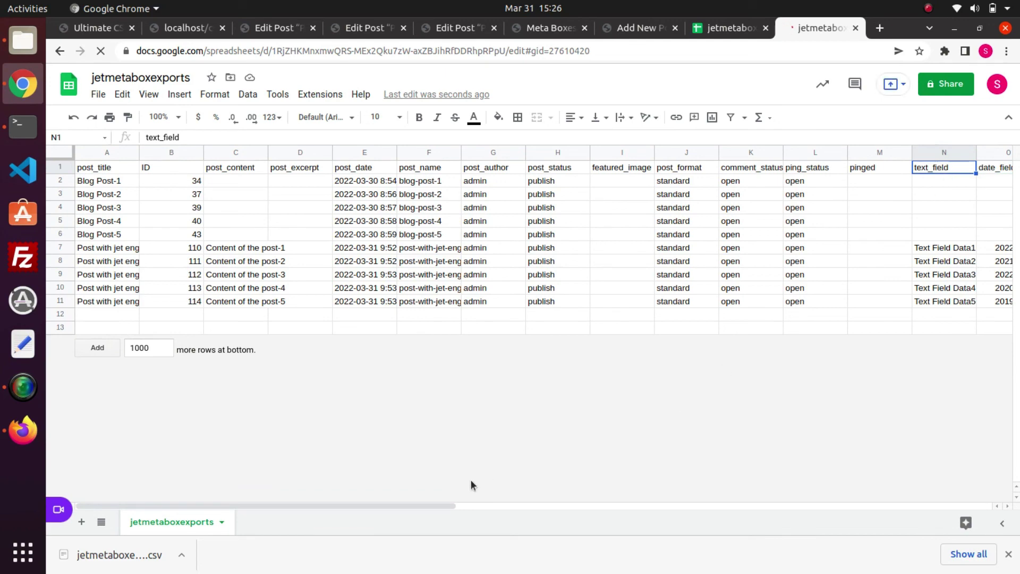
pyautogui.moveTo(427, 504); pyautogui.dragTo(560, 525)
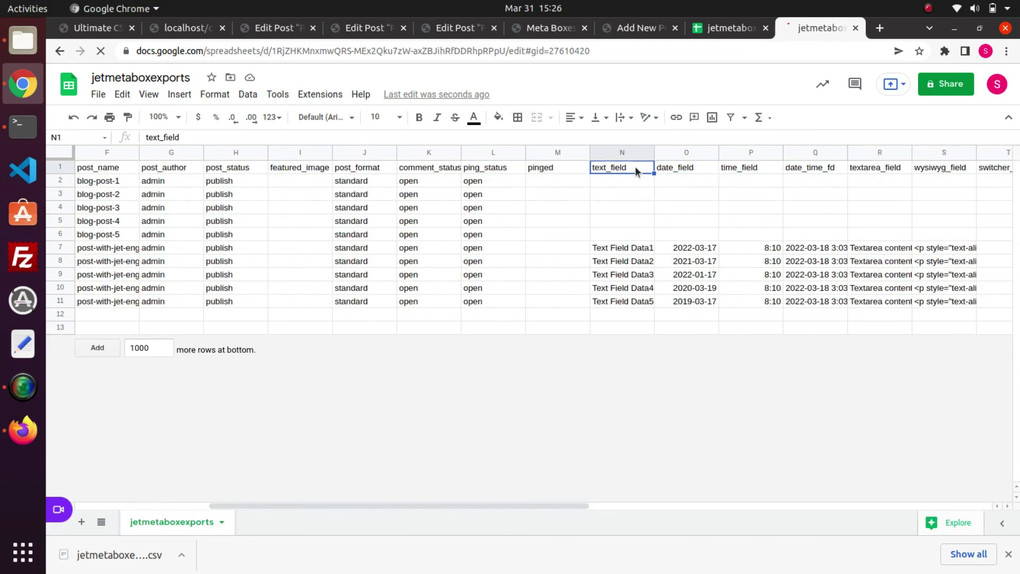
pyautogui.press('Right')
pyautogui.press('Right')
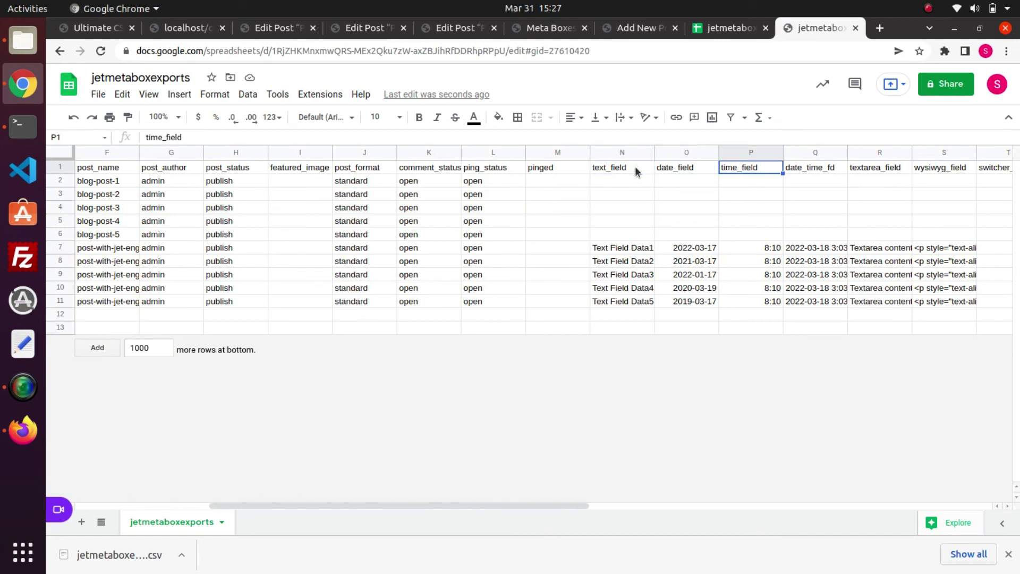
pyautogui.press('Right')
pyautogui.press('Right')
pyautogui.press('Right')
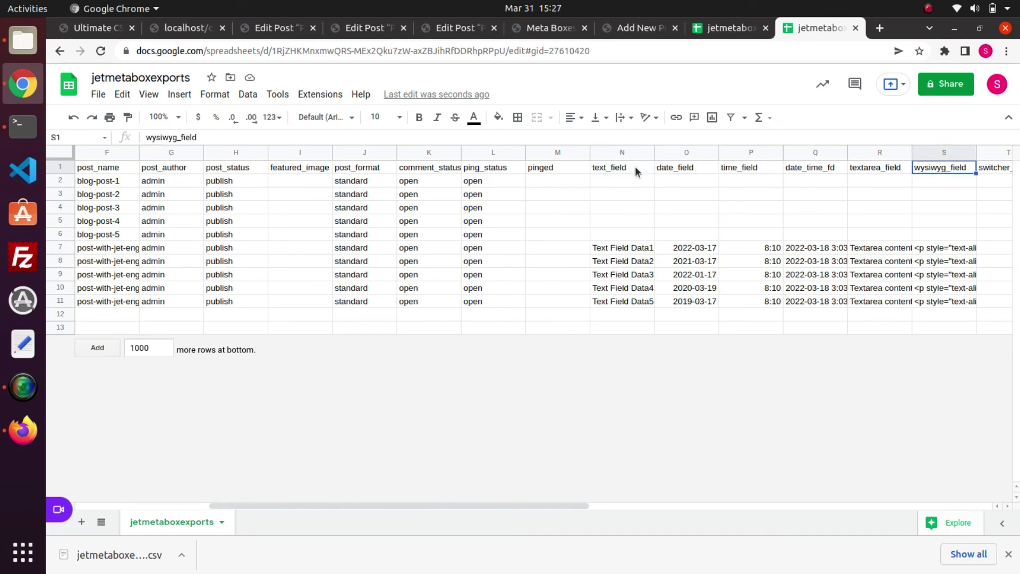
pyautogui.press('Right')
pyautogui.press('Right')
pyautogui.press('Right')
pyautogui.press('Right')
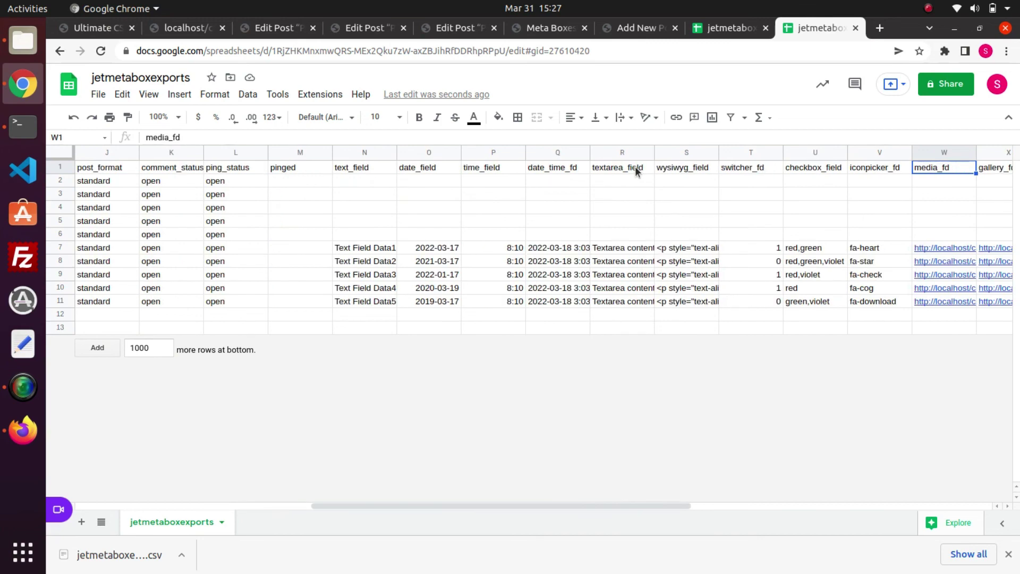
pyautogui.press('Right')
pyautogui.press('Right')
pyautogui.press('Right')
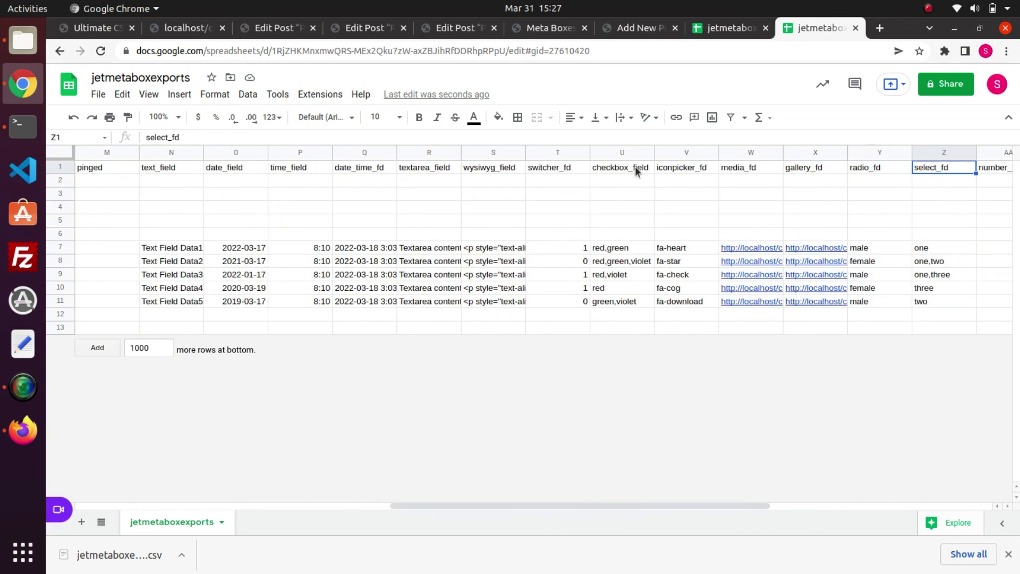
pyautogui.press('Right')
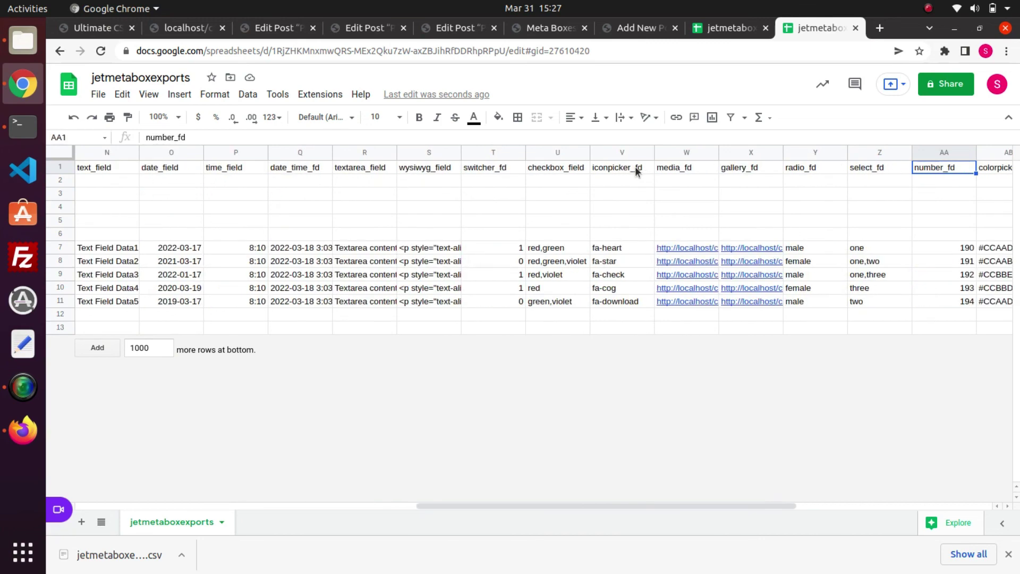
pyautogui.press('Right')
pyautogui.press('Right')
pyautogui.press('Right')
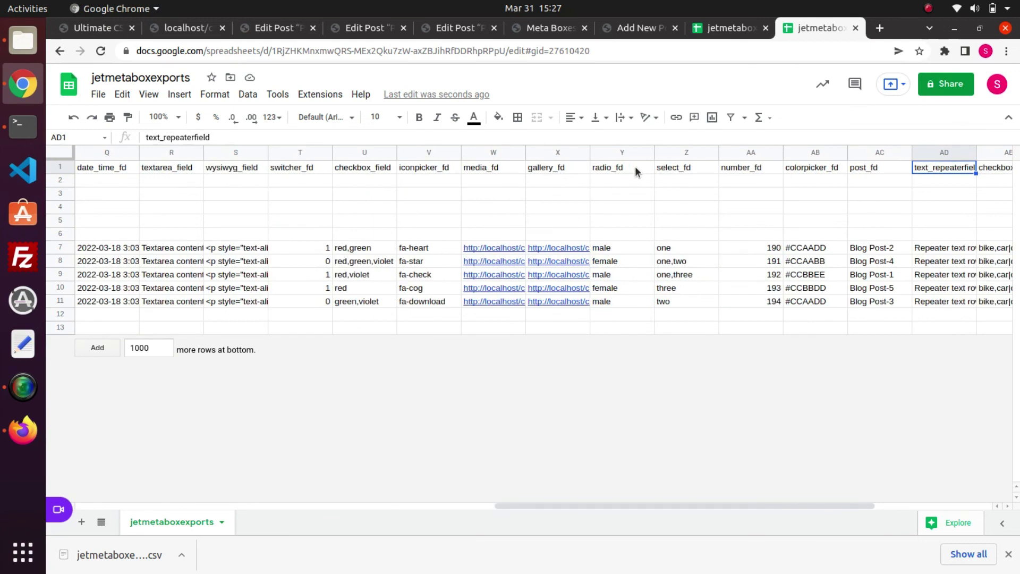
pyautogui.press('Right')
pyautogui.press('Right')
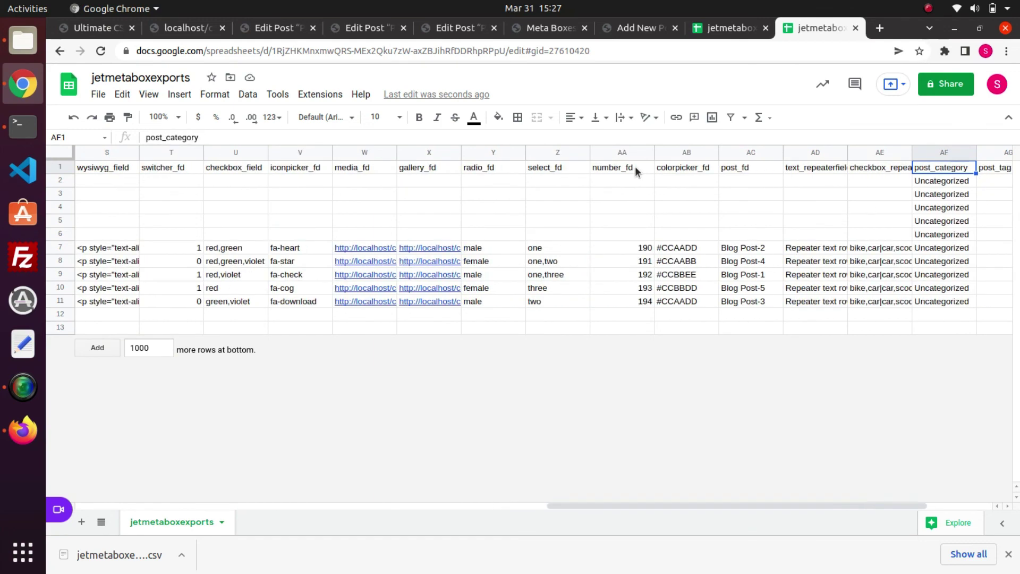
pyautogui.press('Right')
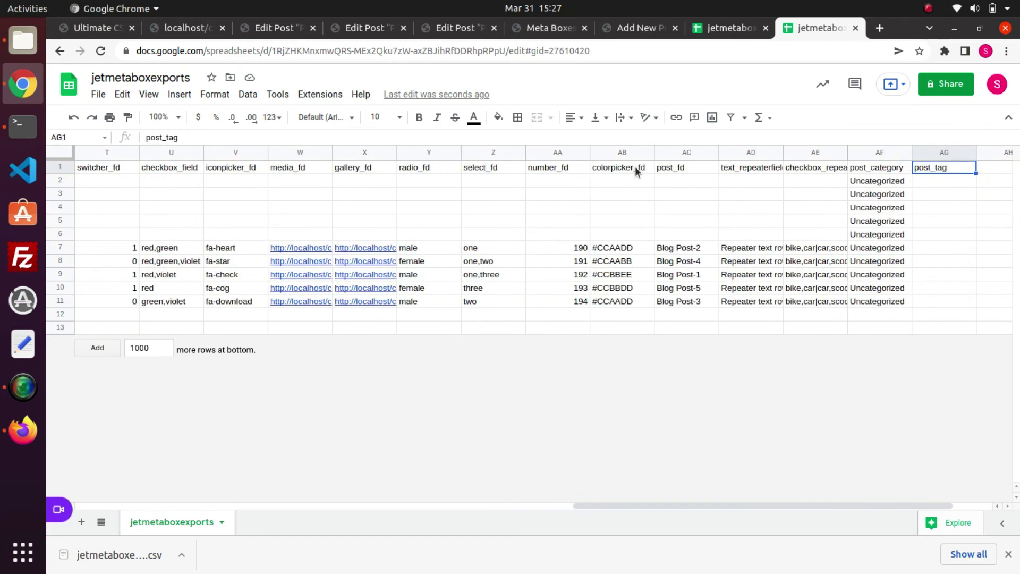